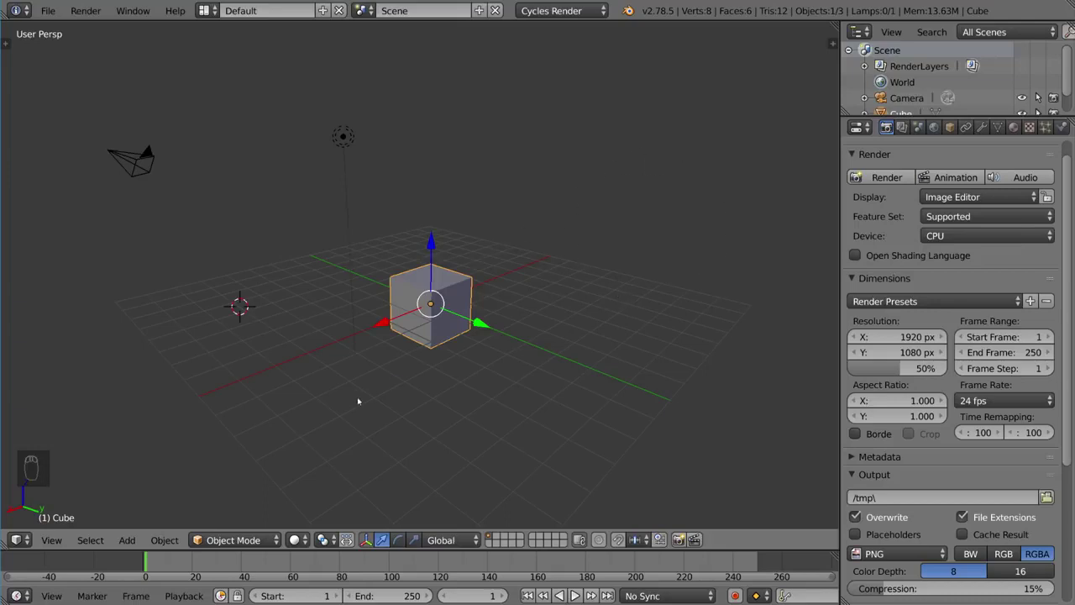
Step: Zoom the 3D view in and out on the cube
{"action": "scroll", "coordinate": [964, 367], "scroll_direction": "down", "scroll_amount": 8}
{"action": "scroll", "coordinate": [964, 367], "scroll_direction": "up", "scroll_amount": 7}
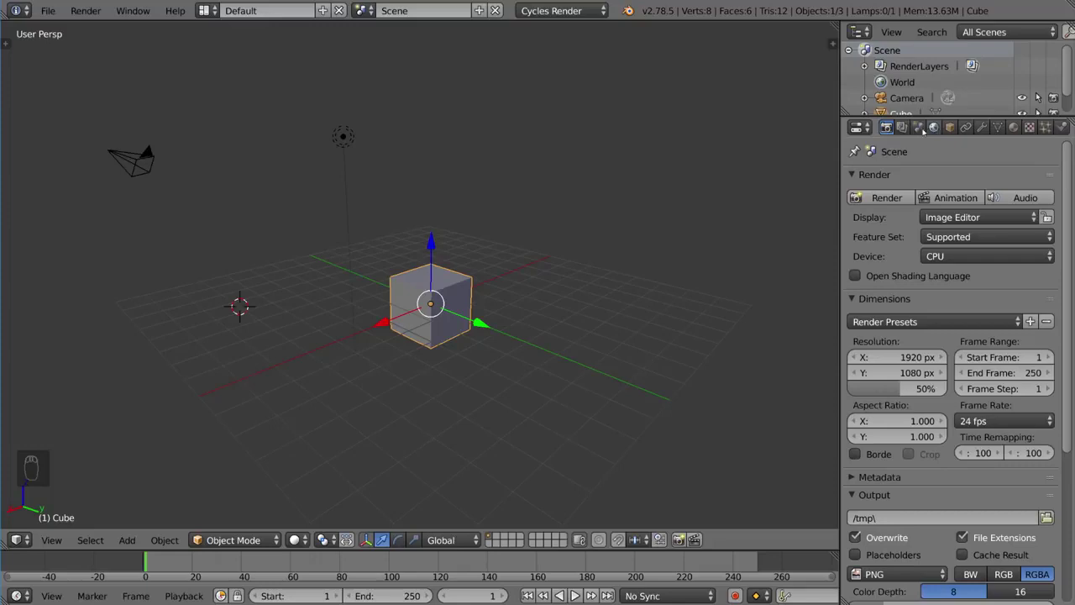
{"action": "scroll", "coordinate": [965, 146], "scroll_direction": "down", "scroll_amount": 5}
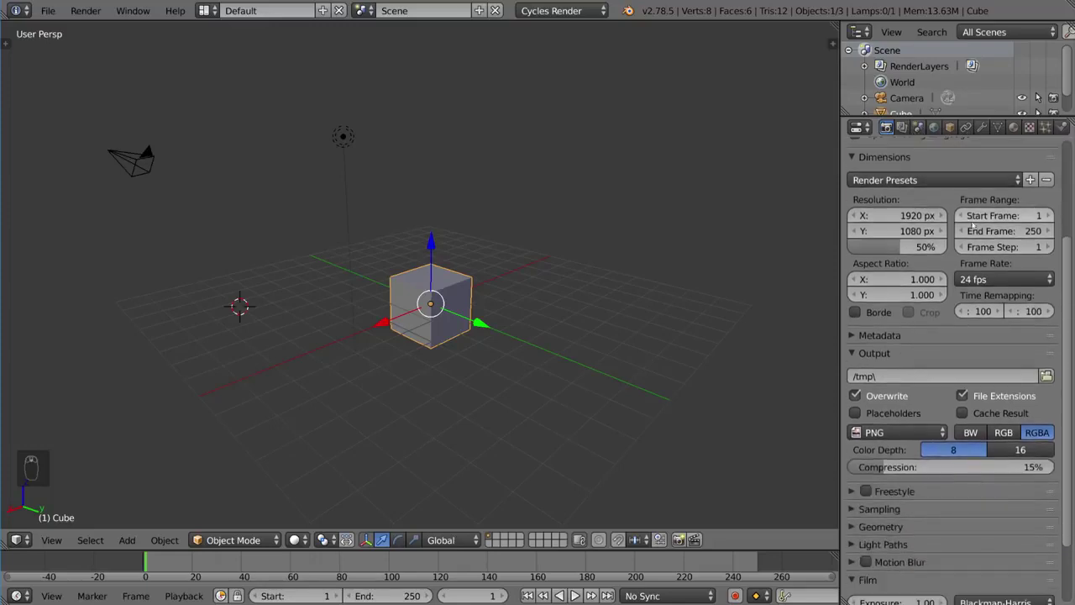
{"action": "scroll", "coordinate": [965, 146], "scroll_direction": "up", "scroll_amount": 5}
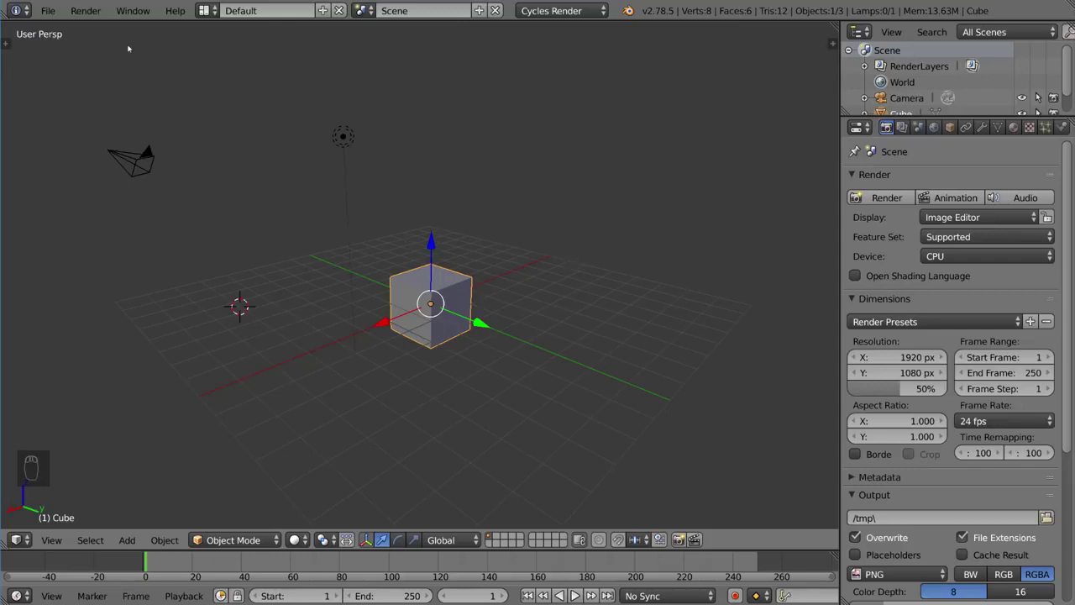
Step: Open the User Preferences window from the File menu, then close it
{"action": "left_click", "coordinate": [49, 11]}
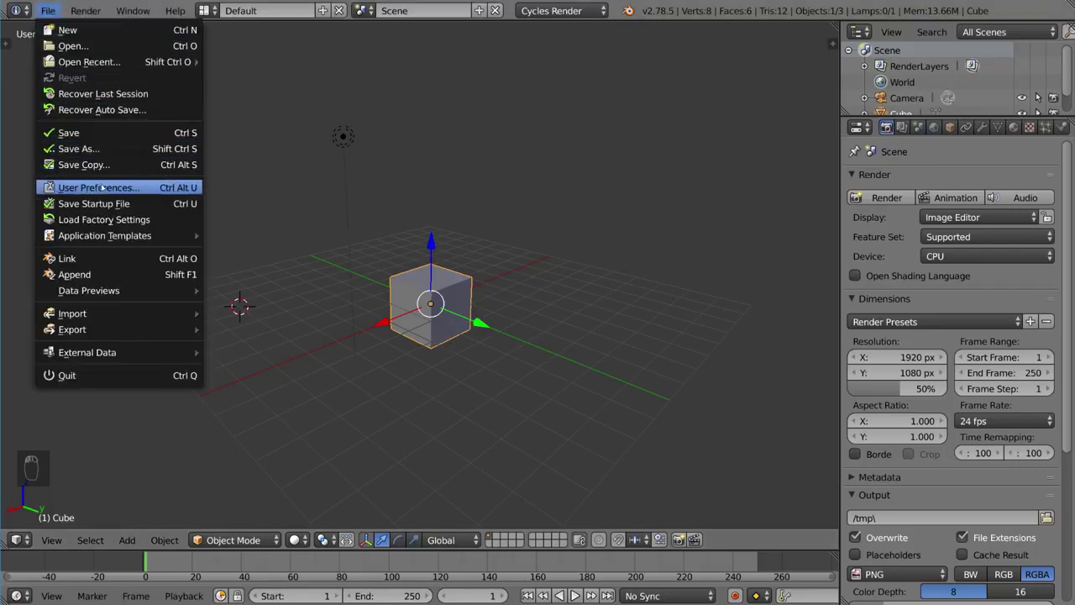
{"action": "left_click", "coordinate": [142, 187]}
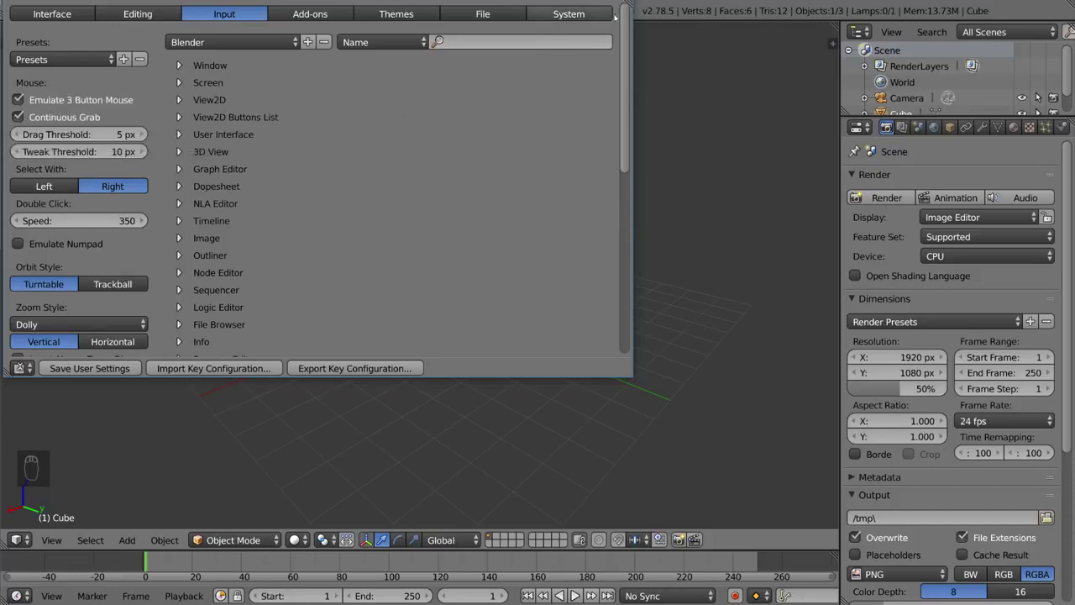
{"action": "left_click", "coordinate": [1071, 31]}
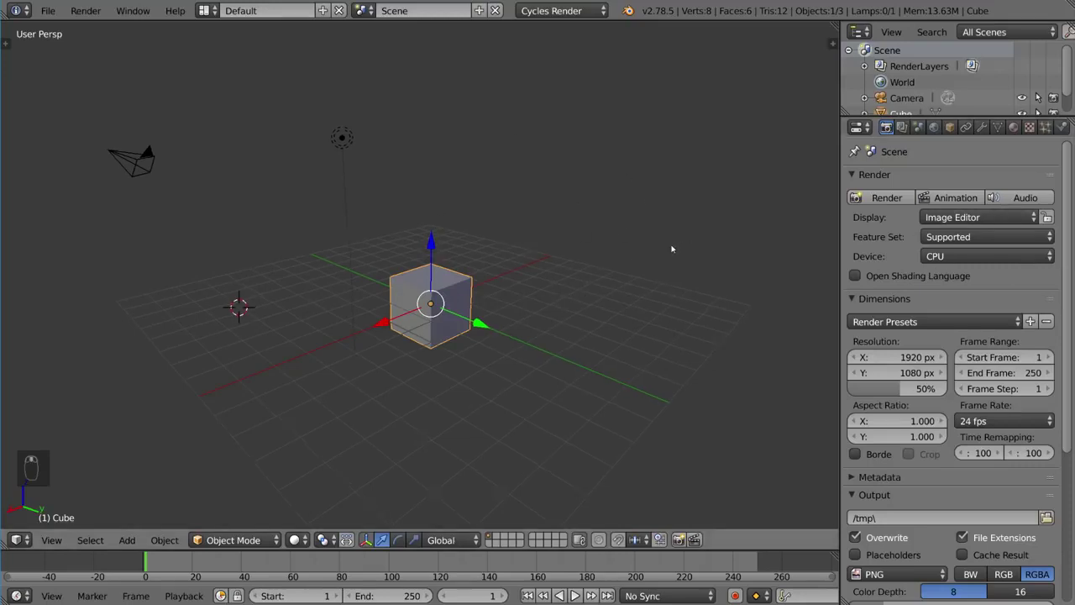
Step: Orbit around the cube to a new, tilted viewing angle
{"action": "middle_click_drag", "start_coordinate": [672, 248], "coordinate": [551, 212]}
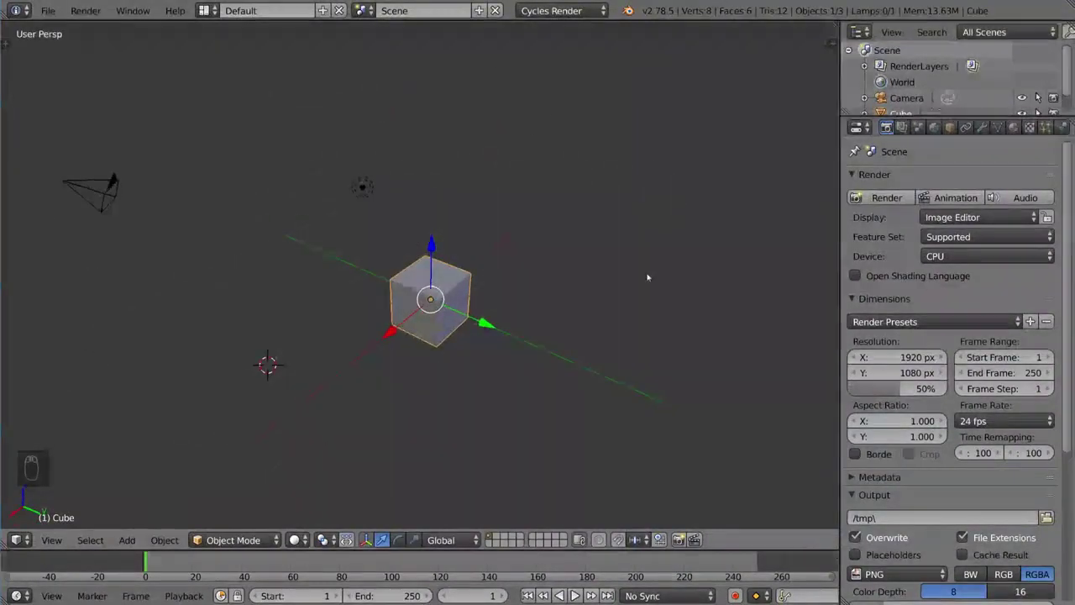
{"action": "middle_click_drag", "start_coordinate": [722, 278], "coordinate": [488, 258]}
{"action": "middle_click_drag", "start_coordinate": [439, 338], "coordinate": [414, 236]}
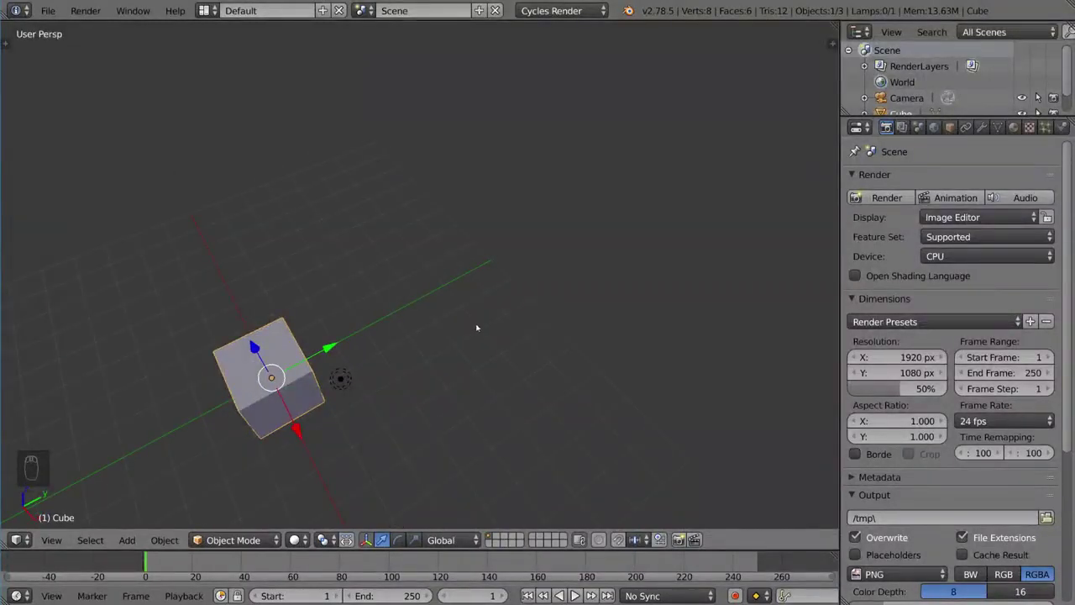
Step: Frame the cube with View Selected and orbit face-on; toggle Emulate Numpad on, then off
{"action": "key", "text": "KP_Decimal"}
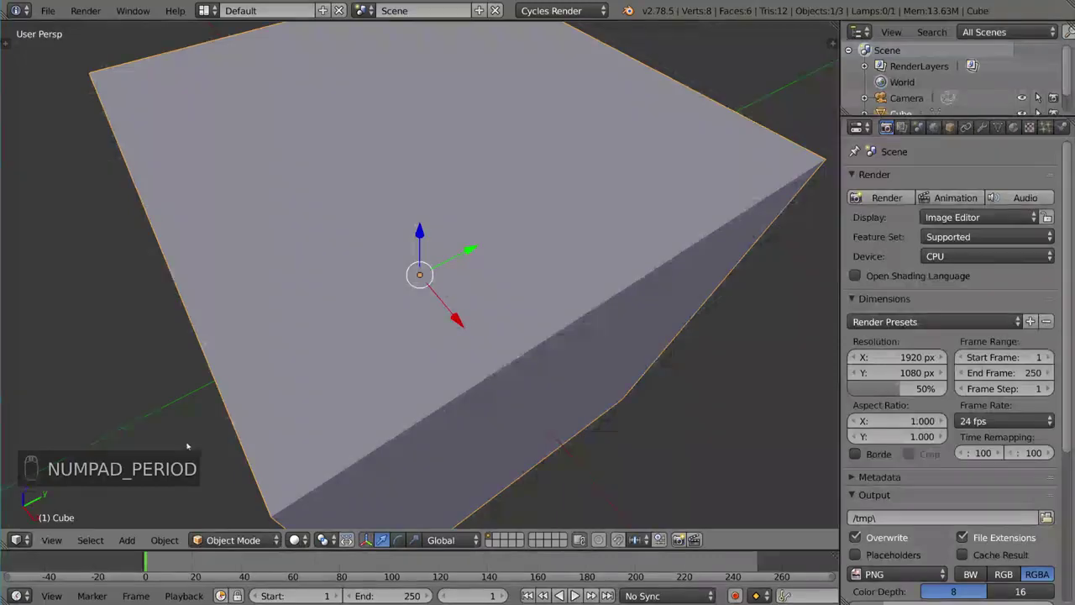
{"action": "middle_click_drag", "start_coordinate": [467, 336], "coordinate": [282, 310]}
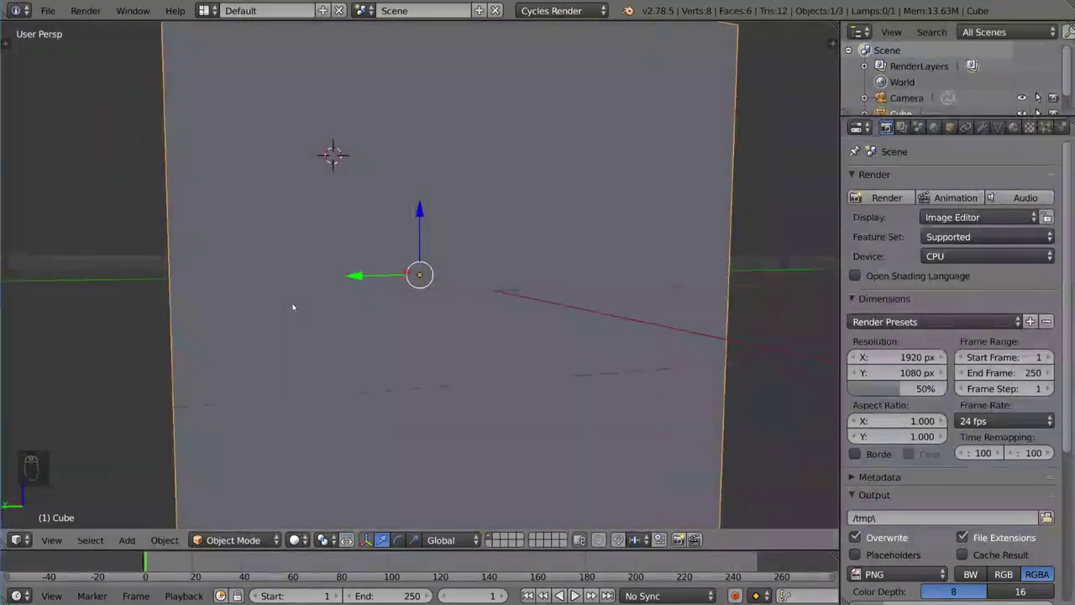
{"action": "left_click", "coordinate": [48, 10]}
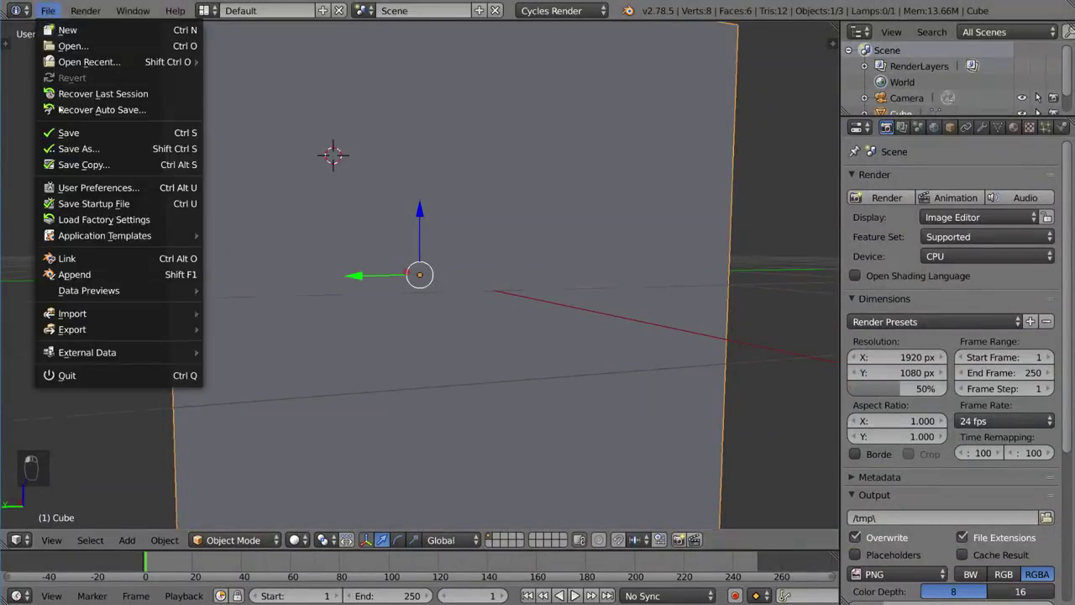
{"action": "left_click", "coordinate": [92, 186]}
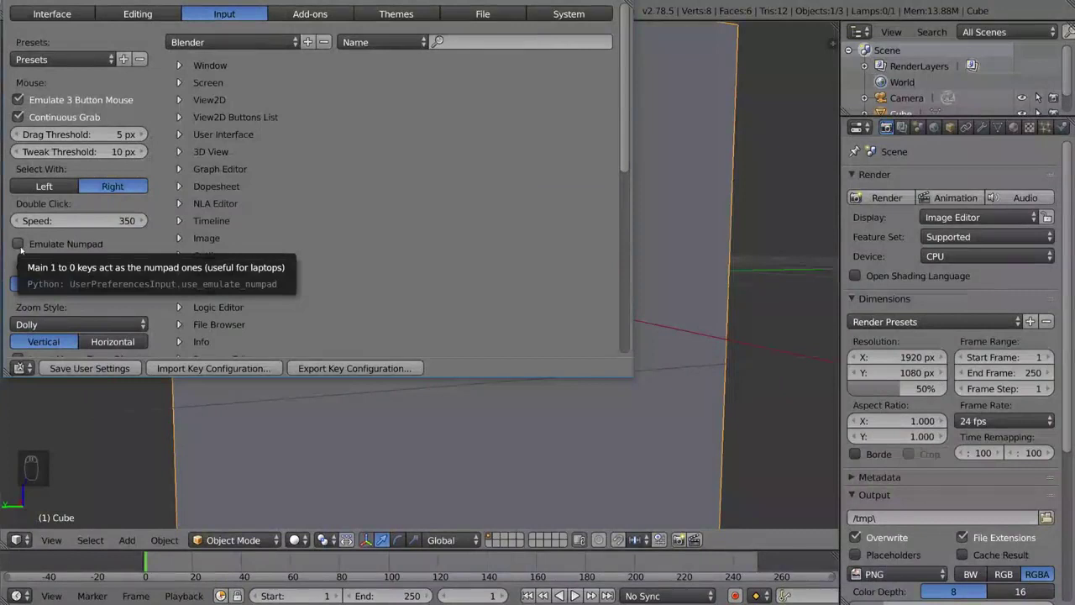
{"action": "left_click", "coordinate": [21, 247]}
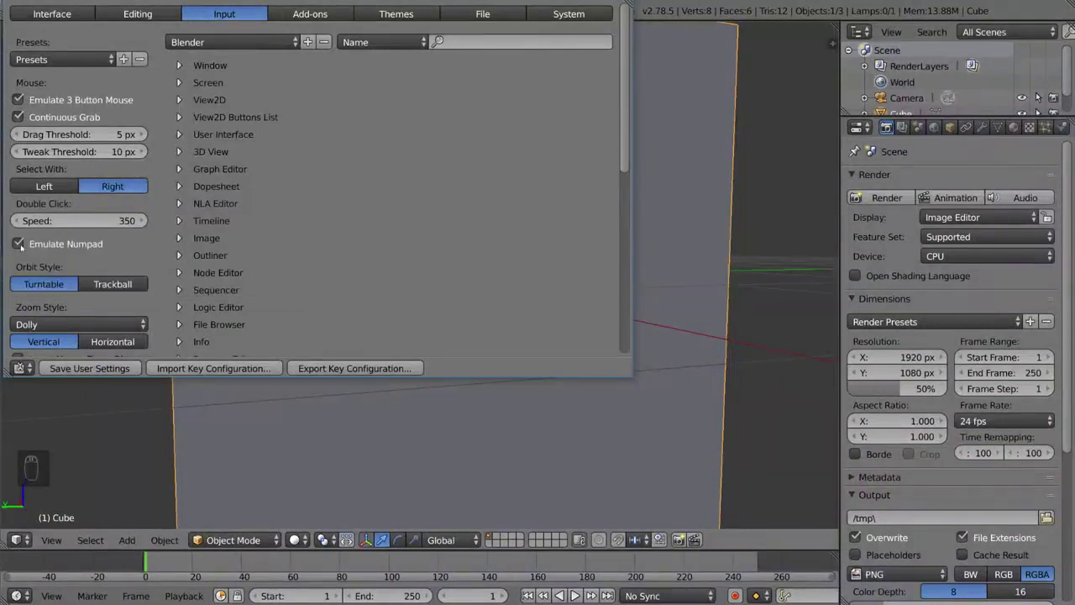
{"action": "left_click", "coordinate": [18, 244]}
{"action": "left_click", "coordinate": [742, 179]}
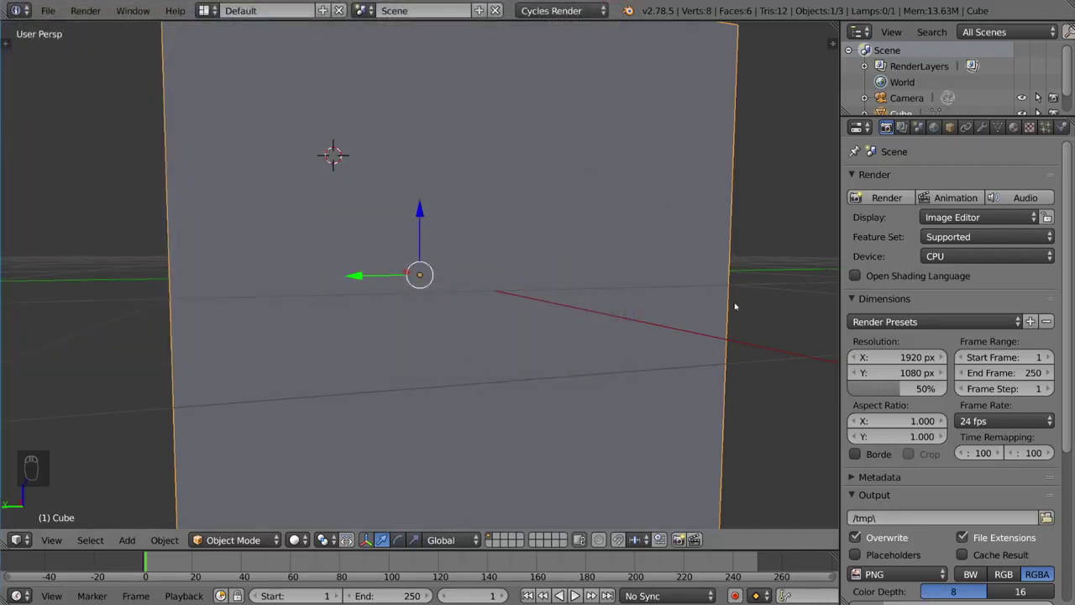
Step: Zoom and orbit to an elevated front view, then until the red axis runs horizontally
{"action": "scroll", "coordinate": [733, 306], "scroll_direction": "down", "scroll_amount": 3}
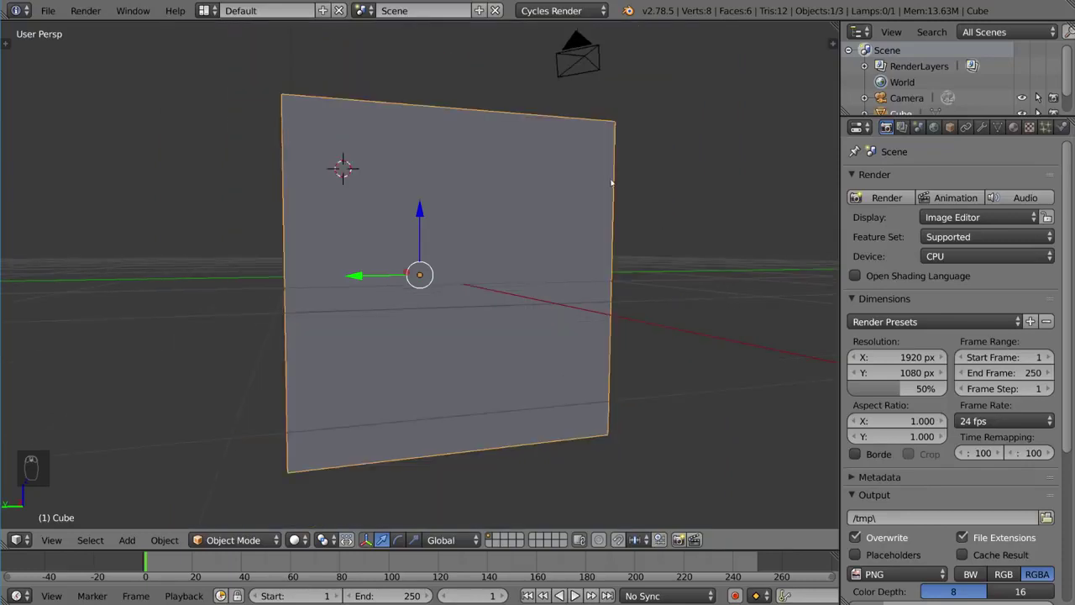
{"action": "middle_click_drag", "start_coordinate": [612, 182], "coordinate": [618, 287]}
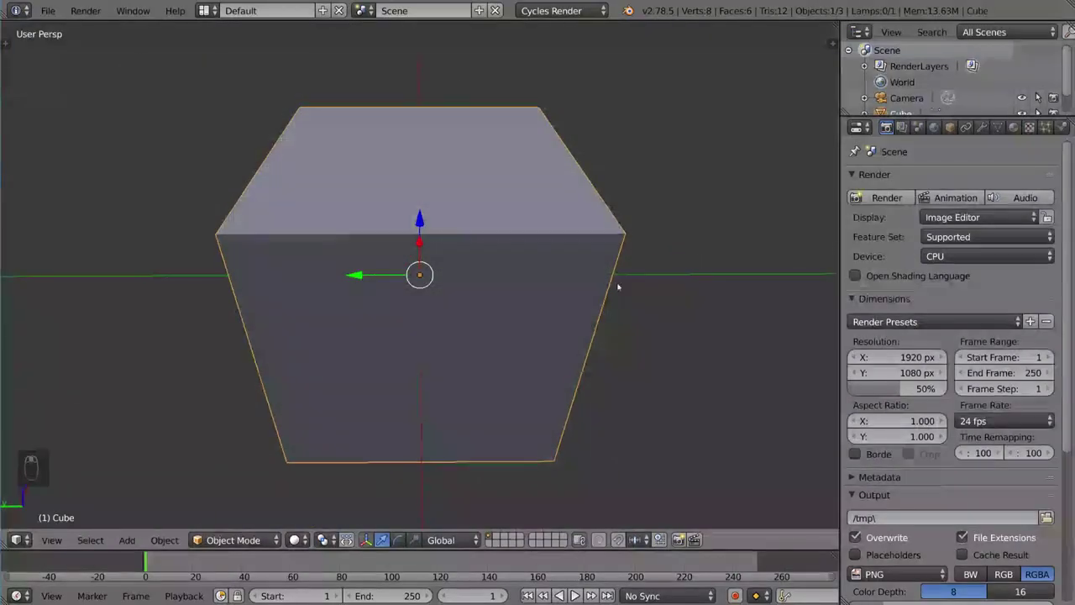
{"action": "scroll", "coordinate": [593, 238], "scroll_direction": "down", "scroll_amount": 6}
{"action": "scroll", "coordinate": [593, 239], "scroll_direction": "up", "scroll_amount": 4}
{"action": "scroll", "coordinate": [593, 241], "scroll_direction": "down", "scroll_amount": 6}
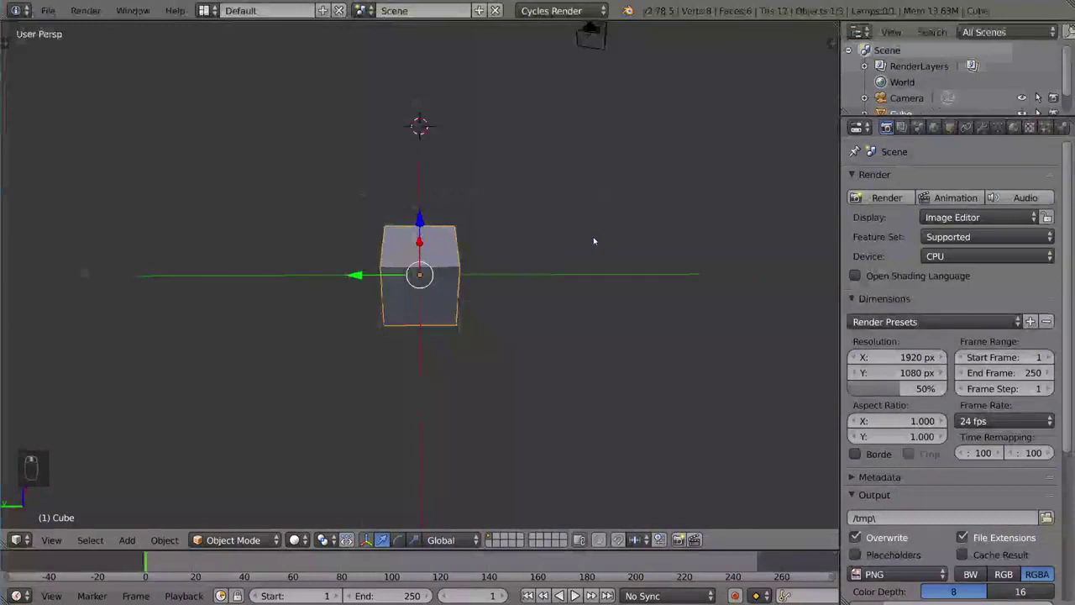
{"action": "scroll", "coordinate": [594, 241], "scroll_direction": "up", "scroll_amount": 5}
{"action": "scroll", "coordinate": [558, 342], "scroll_direction": "down", "scroll_amount": 2}
{"action": "middle_click_drag", "start_coordinate": [568, 312], "coordinate": [663, 297]}
Step: Zoom in and out, then orbit to the opposite side of the cube
{"action": "scroll", "coordinate": [662, 298], "scroll_direction": "down", "scroll_amount": 3}
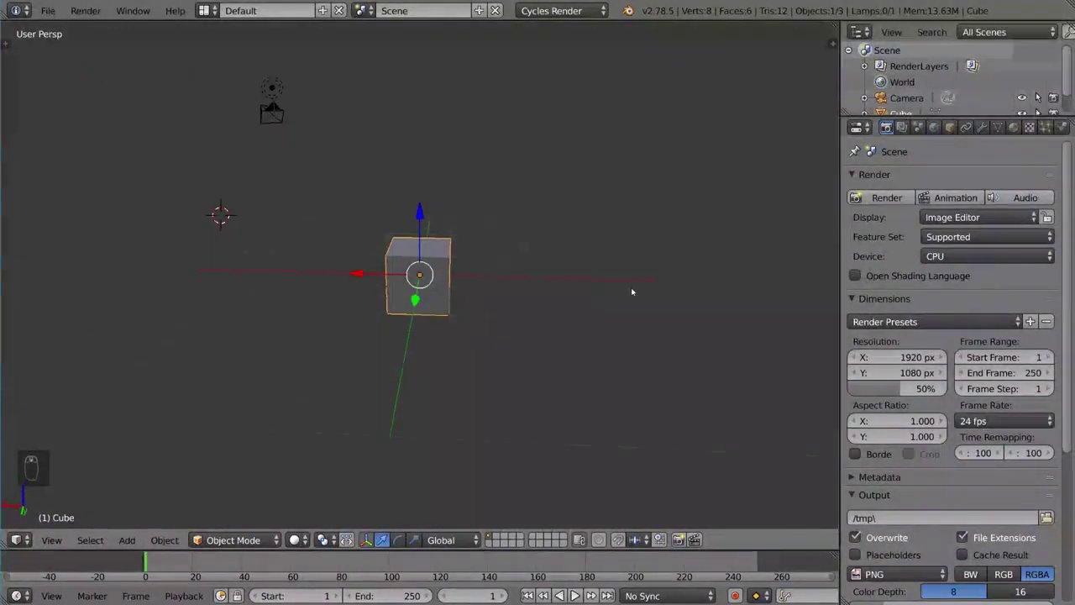
{"action": "scroll", "coordinate": [632, 291], "scroll_direction": "up", "scroll_amount": 5}
{"action": "scroll", "coordinate": [632, 291], "scroll_direction": "down", "scroll_amount": 7}
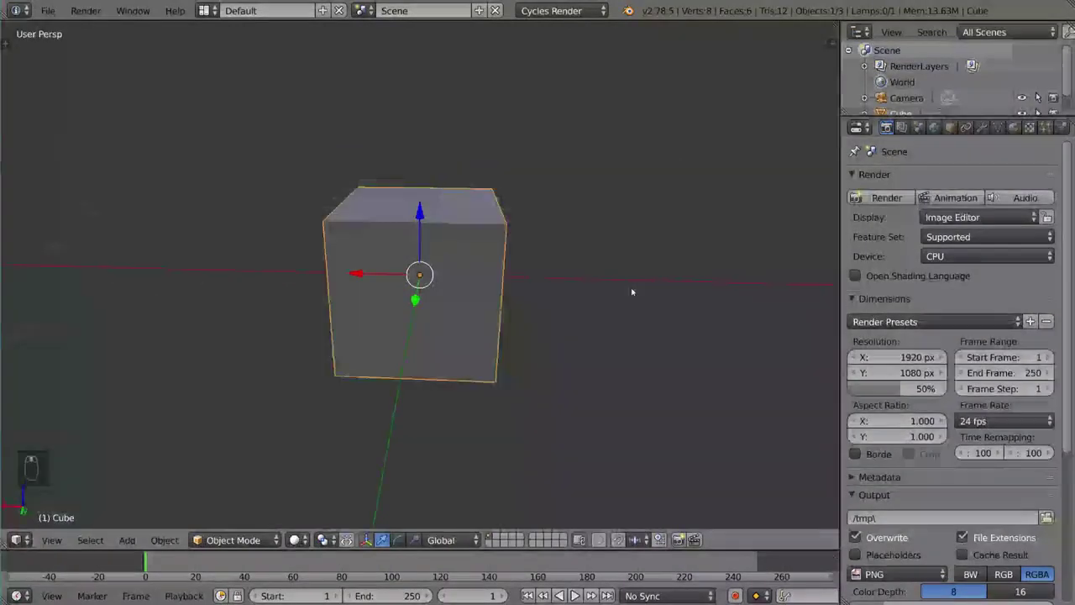
{"action": "scroll", "coordinate": [631, 291], "scroll_direction": "up", "scroll_amount": 4}
{"action": "scroll", "coordinate": [632, 291], "scroll_direction": "up", "scroll_amount": 5}
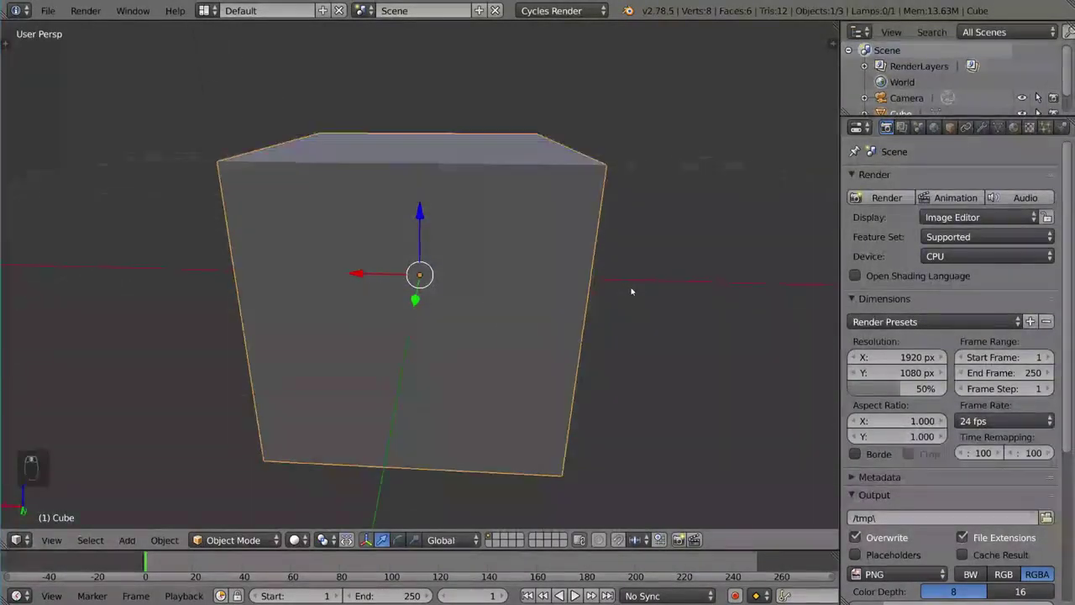
{"action": "scroll", "coordinate": [632, 291], "scroll_direction": "down", "scroll_amount": 8}
{"action": "scroll", "coordinate": [632, 291], "scroll_direction": "down", "scroll_amount": 2}
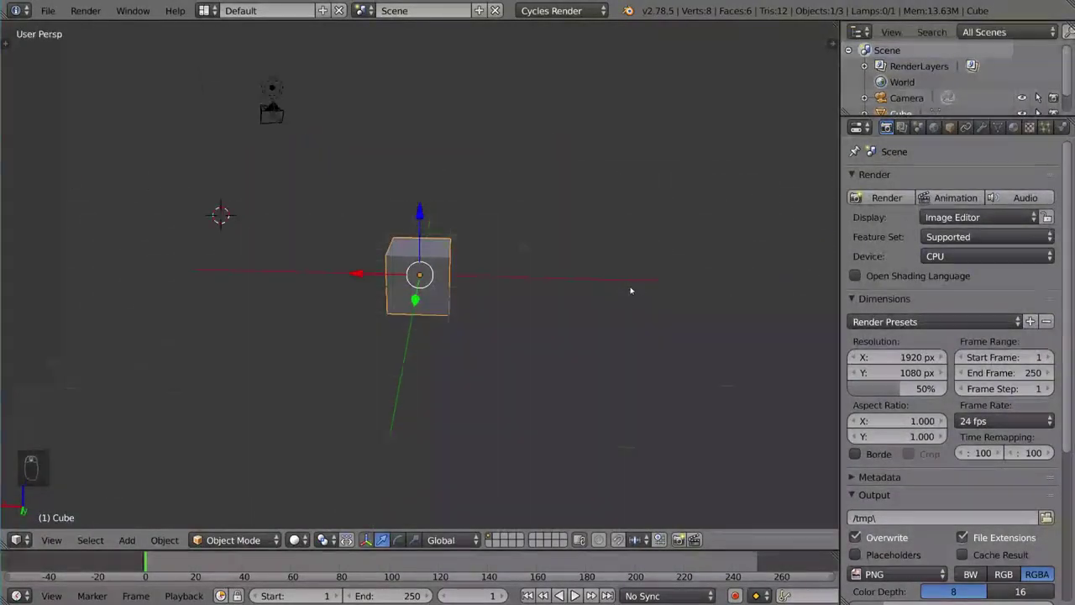
{"action": "scroll", "coordinate": [631, 290], "scroll_direction": "up", "scroll_amount": 5}
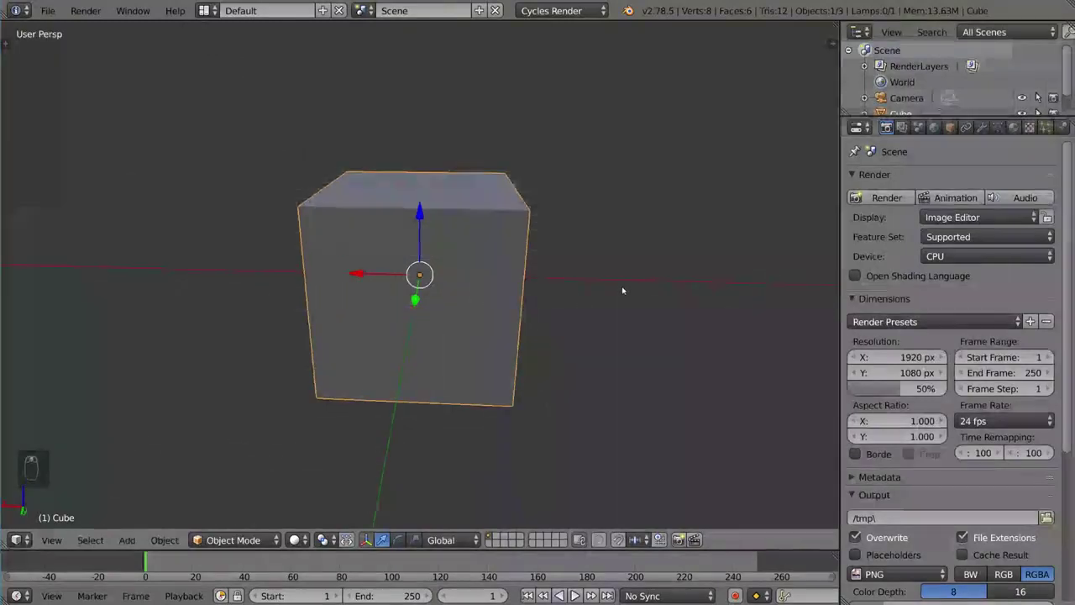
{"action": "middle_click_drag", "start_coordinate": [624, 290], "coordinate": [612, 261]}
Step: Zoom and orbit to look down on the cube from above
{"action": "scroll", "coordinate": [449, 297], "scroll_direction": "down", "scroll_amount": 3}
{"action": "scroll", "coordinate": [566, 255], "scroll_direction": "down", "scroll_amount": 3}
{"action": "scroll", "coordinate": [612, 261], "scroll_direction": "up", "scroll_amount": 4}
{"action": "scroll", "coordinate": [583, 384], "scroll_direction": "down", "scroll_amount": 3}
{"action": "middle_click_drag", "start_coordinate": [582, 385], "coordinate": [507, 310]}
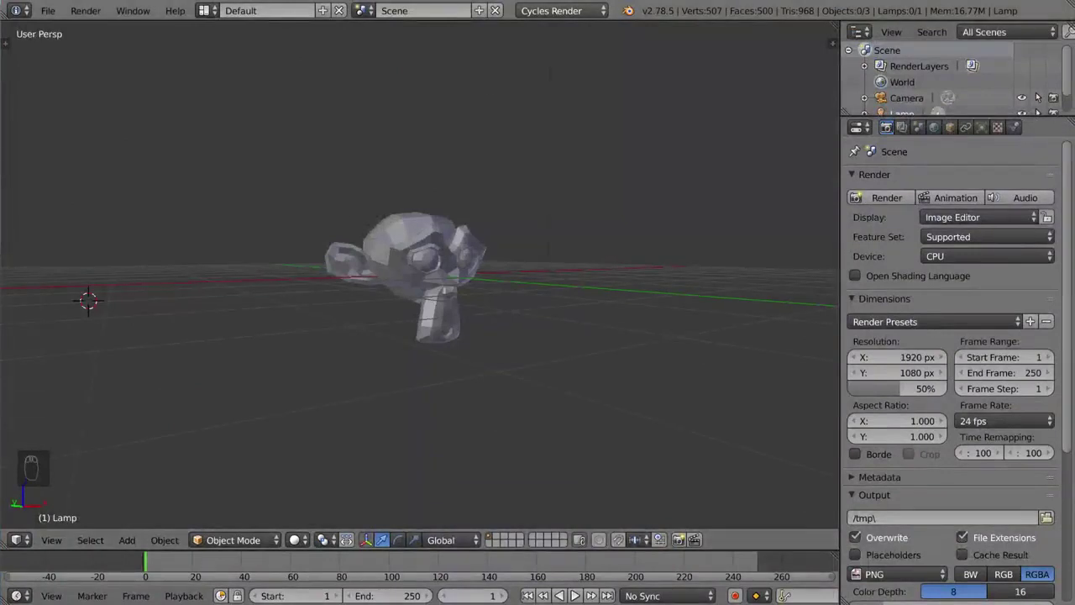
Step: Orbit from looking down on the monkey head to a level side view
{"action": "scroll", "coordinate": [693, 176], "scroll_direction": "down", "scroll_amount": 4}
{"action": "middle_click_drag", "start_coordinate": [686, 177], "coordinate": [699, 199]}
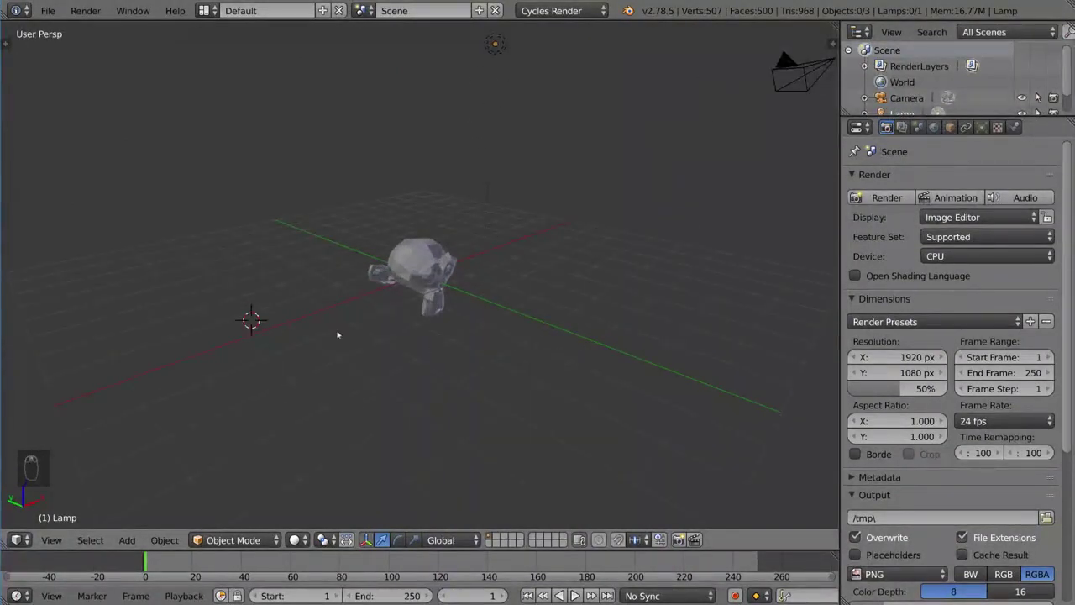
{"action": "mouse_move", "coordinate": [543, 268]}
{"action": "middle_mouse_down"}
{"action": "mouse_move", "coordinate": [487, 238]}
{"action": "mouse_move", "coordinate": [470, 254]}
{"action": "mouse_move", "coordinate": [493, 239]}
{"action": "mouse_move", "coordinate": [546, 254]}
{"action": "middle_mouse_up"}
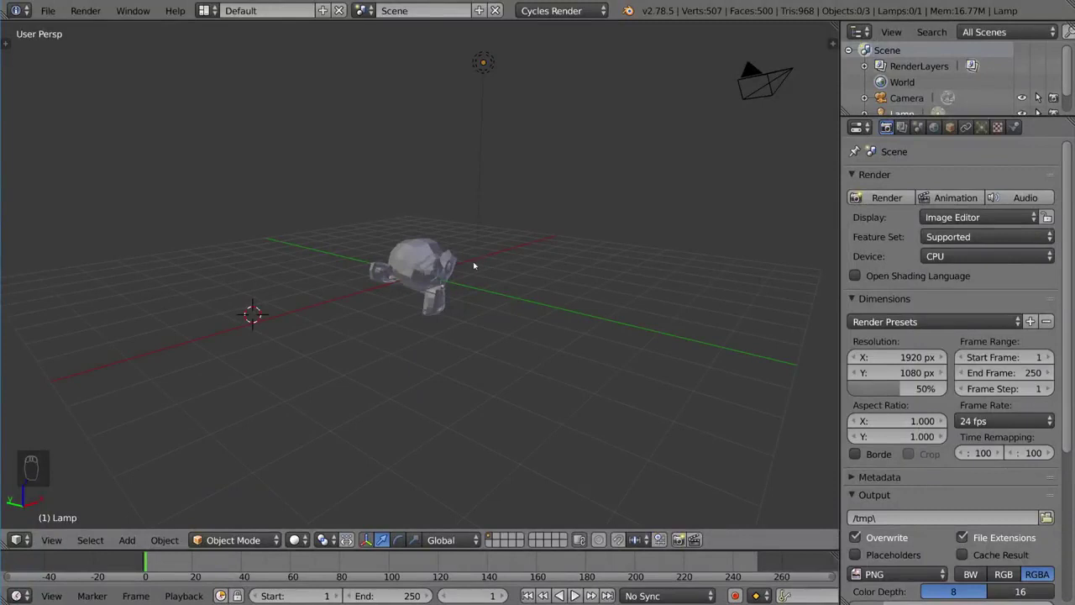
{"action": "middle_click_drag", "start_coordinate": [419, 322], "coordinate": [454, 267]}
Step: Orbit Suzanne in wireframe to a three-quarter view, then return to solid shading
{"action": "key", "text": "z"}
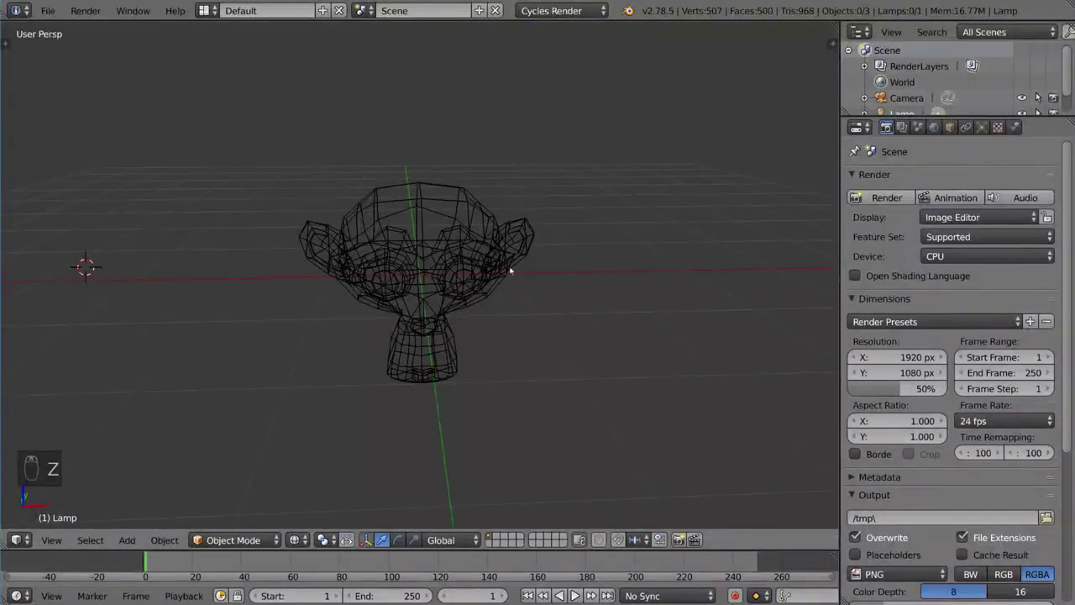
{"action": "middle_click_drag", "start_coordinate": [549, 262], "coordinate": [516, 271]}
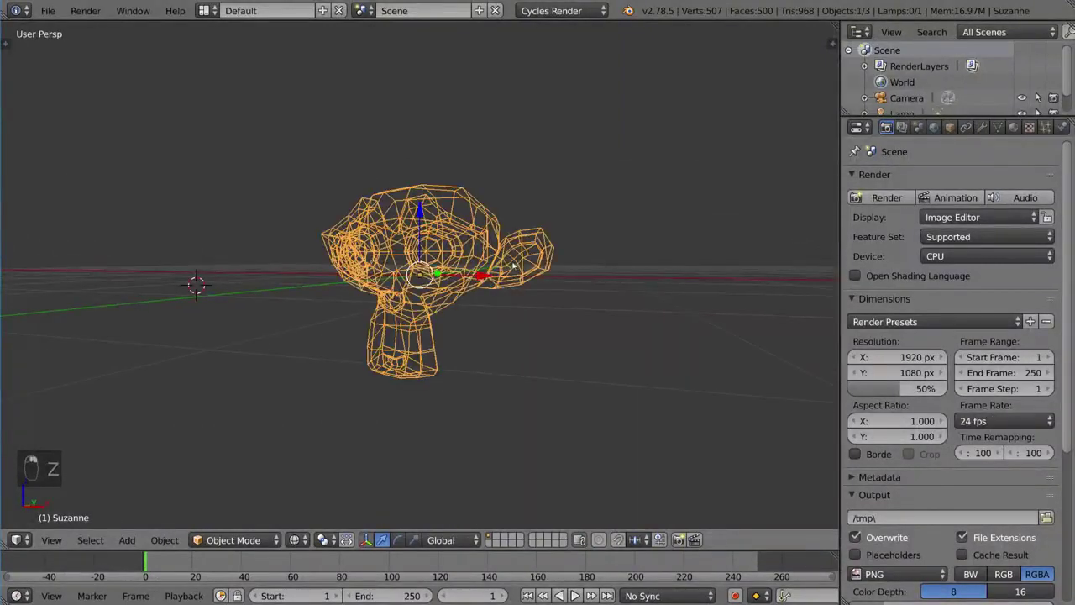
{"action": "mouse_move", "coordinate": [513, 266]}
{"action": "middle_mouse_down"}
{"action": "mouse_move", "coordinate": [526, 286]}
{"action": "mouse_move", "coordinate": [504, 271]}
{"action": "mouse_move", "coordinate": [467, 283]}
{"action": "mouse_move", "coordinate": [453, 302]}
{"action": "mouse_move", "coordinate": [554, 311]}
{"action": "mouse_move", "coordinate": [552, 250]}
{"action": "mouse_move", "coordinate": [558, 243]}
{"action": "mouse_move", "coordinate": [555, 272]}
{"action": "mouse_move", "coordinate": [562, 243]}
{"action": "mouse_move", "coordinate": [503, 296]}
{"action": "mouse_move", "coordinate": [517, 304]}
{"action": "middle_mouse_up"}
{"action": "key", "text": "z"}
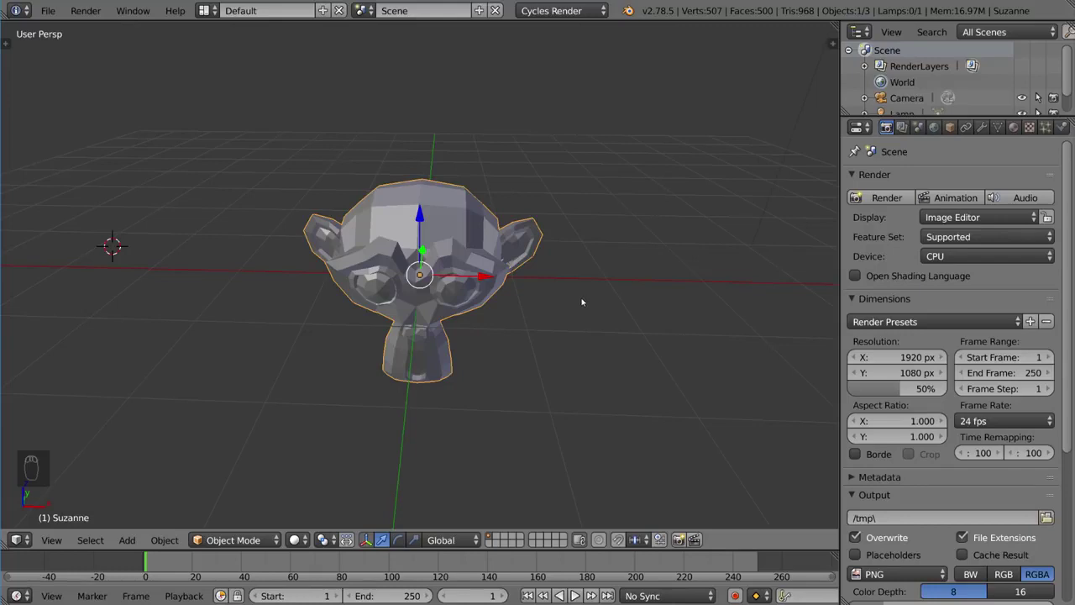
Step: Toggle between orthographic and perspective with Numpad 5, ending in orthographic
{"action": "key", "text": "KP_5"}
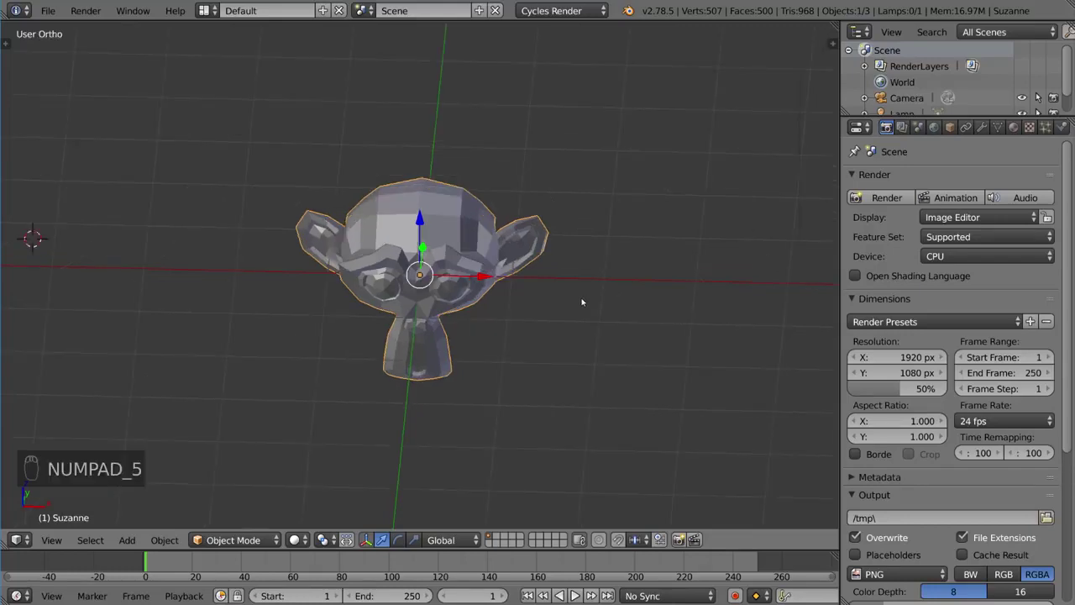
{"action": "key", "text": "KP_5"}
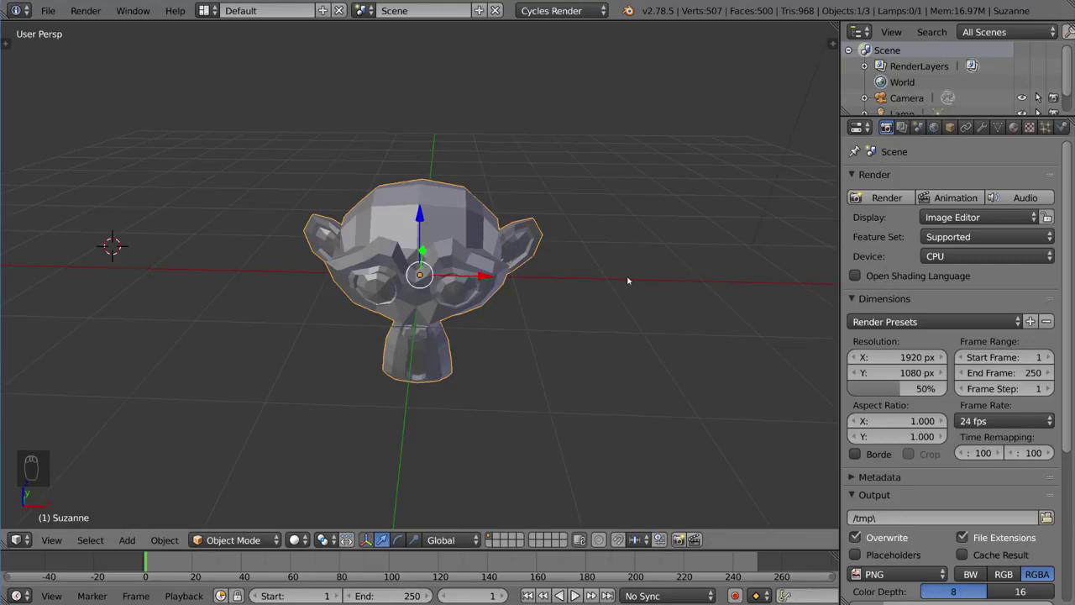
{"action": "key", "text": "KP_5"}
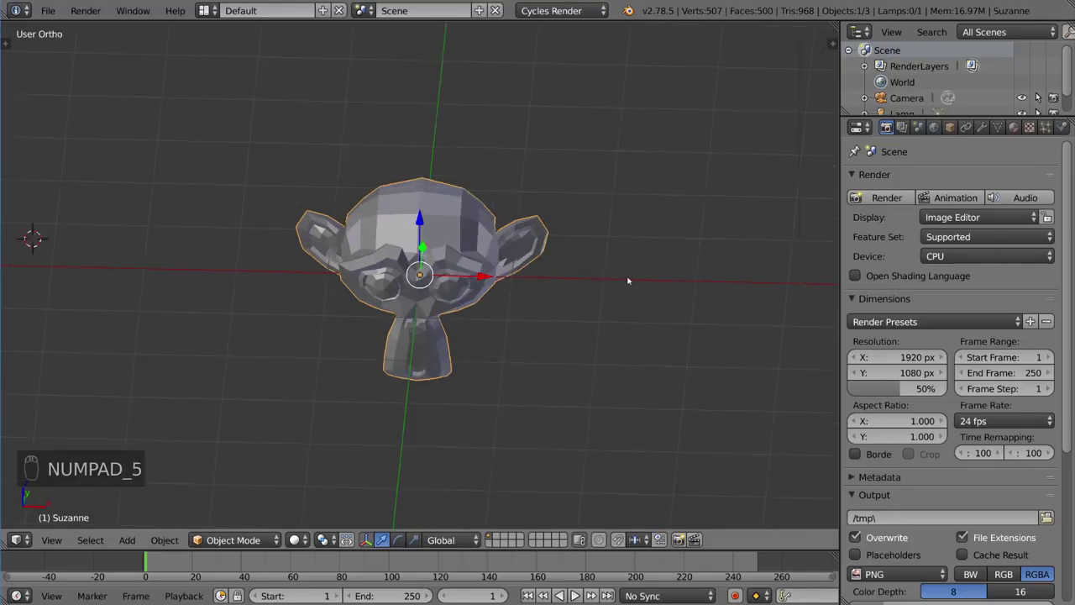
Step: Orbit down onto Suzanne until the camera shows, then return to perspective
{"action": "middle_click_drag", "start_coordinate": [630, 280], "coordinate": [664, 277]}
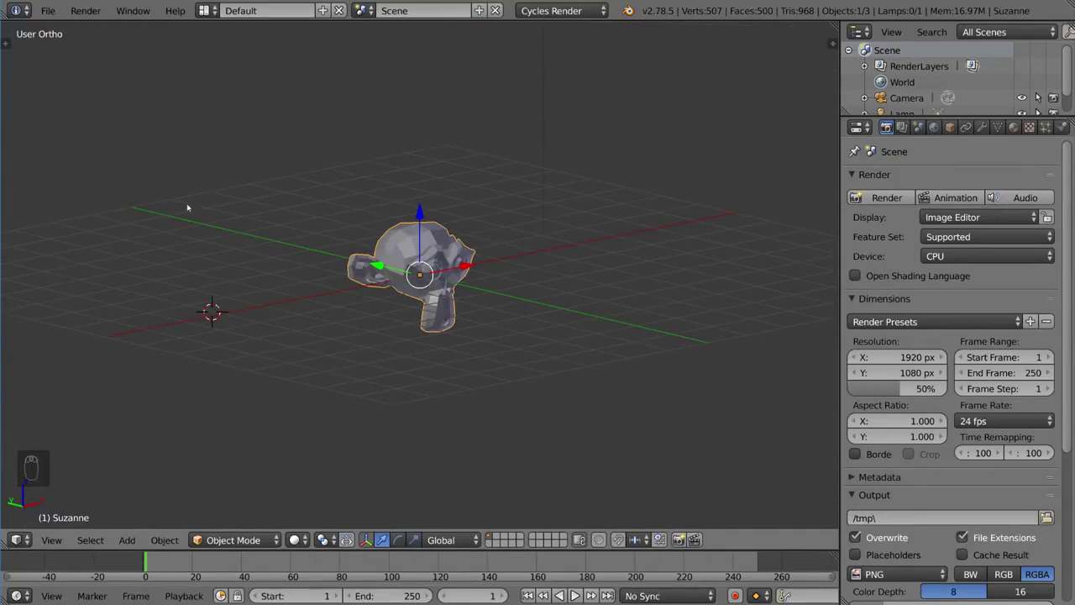
{"action": "middle_click_drag", "start_coordinate": [608, 336], "coordinate": [513, 358]}
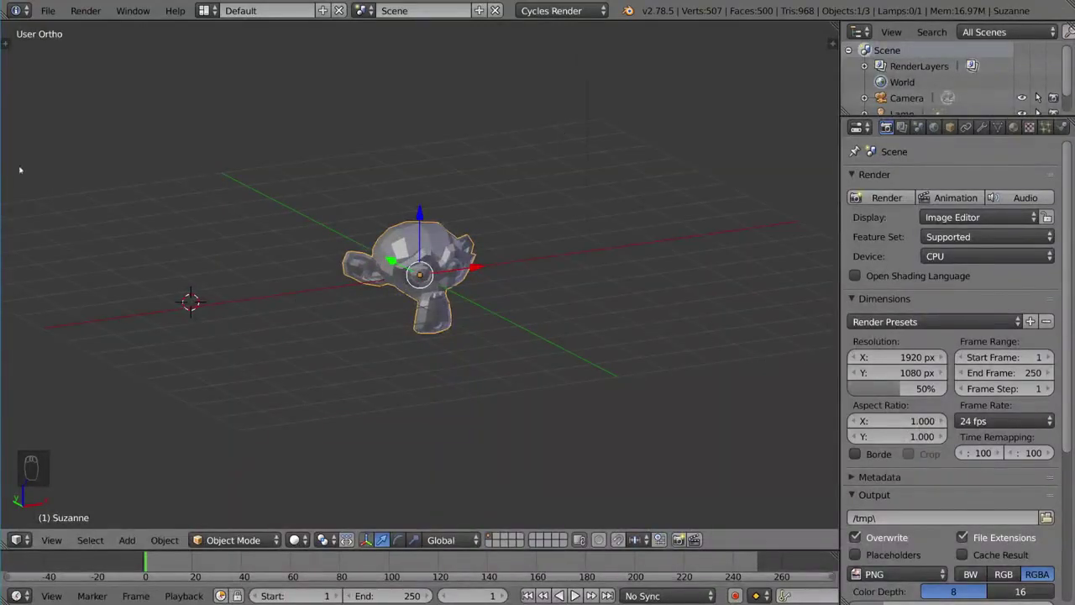
{"action": "middle_click_drag", "start_coordinate": [525, 228], "coordinate": [490, 255]}
{"action": "key", "text": "KP_5"}
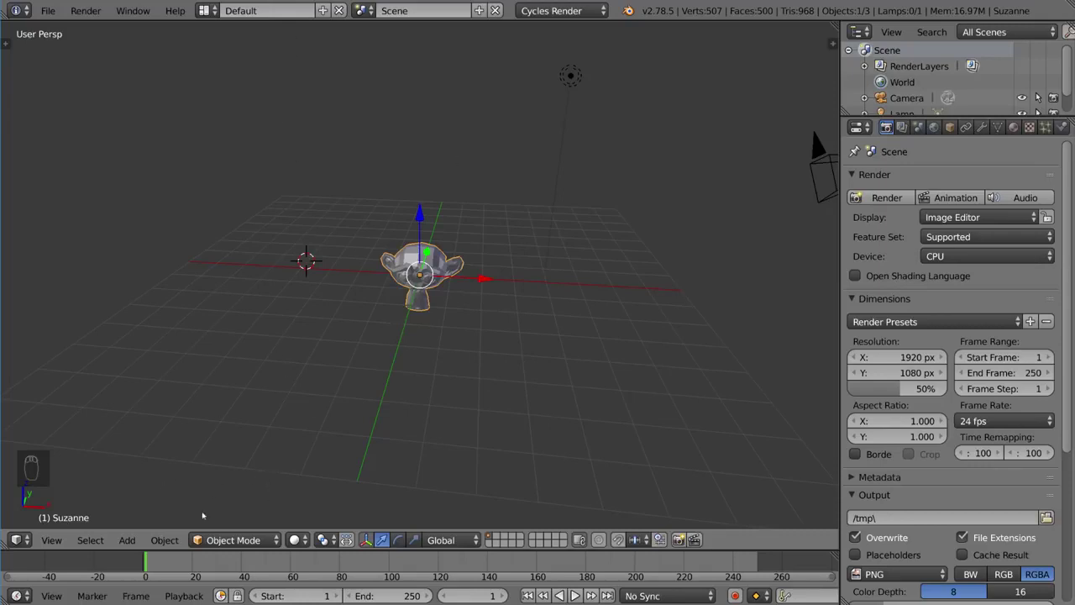
Step: View Suzanne from the front, toggling orthographic and perspective, ending orthographic
{"action": "key", "text": "KP_1"}
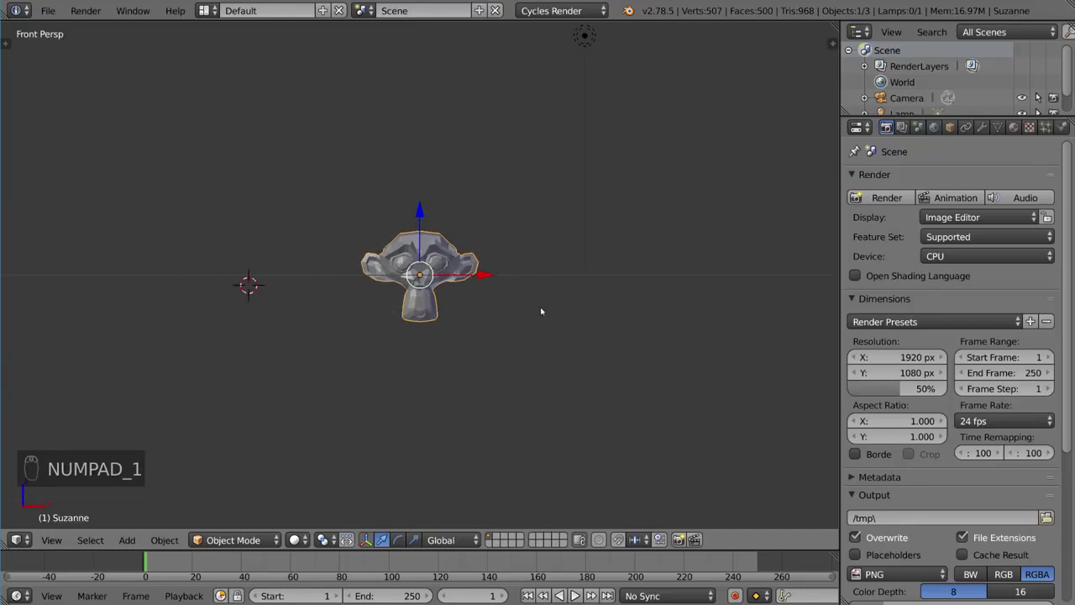
{"action": "key", "text": "KP_5"}
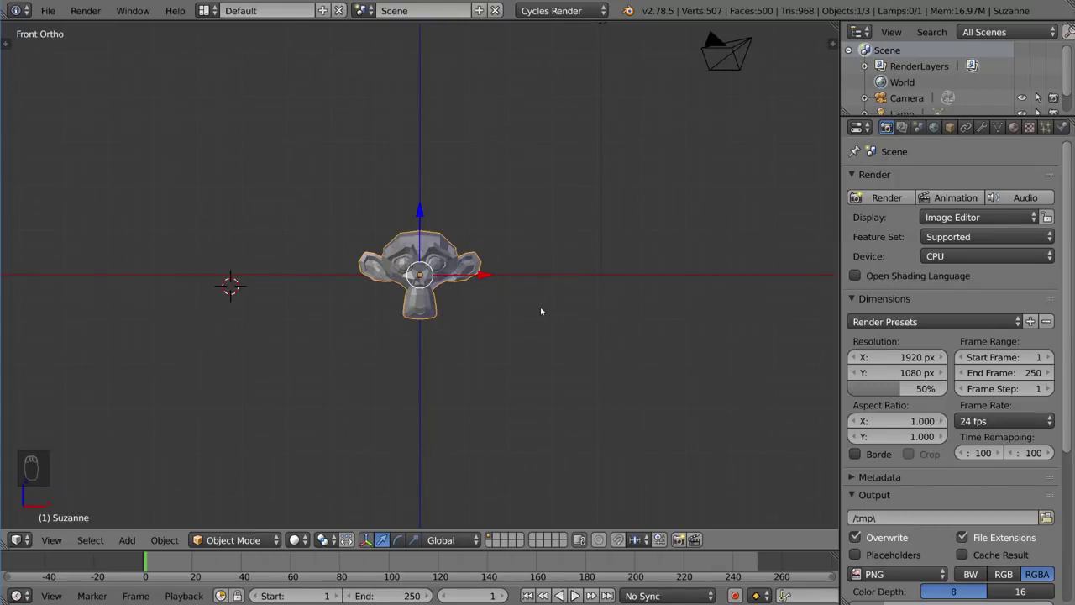
{"action": "key", "text": "KP_5"}
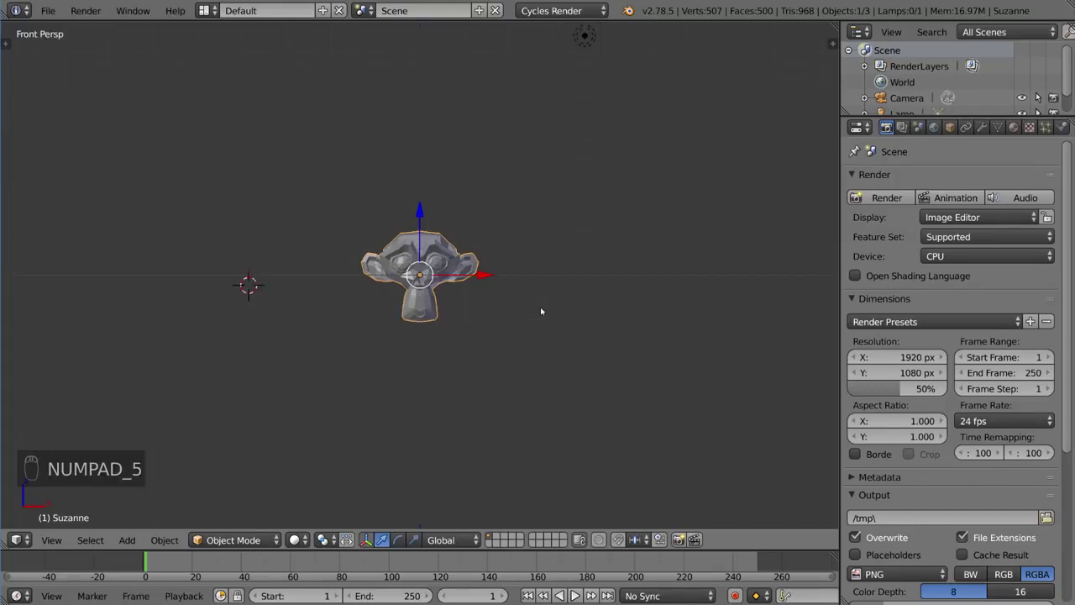
{"action": "key", "text": "KP_5"}
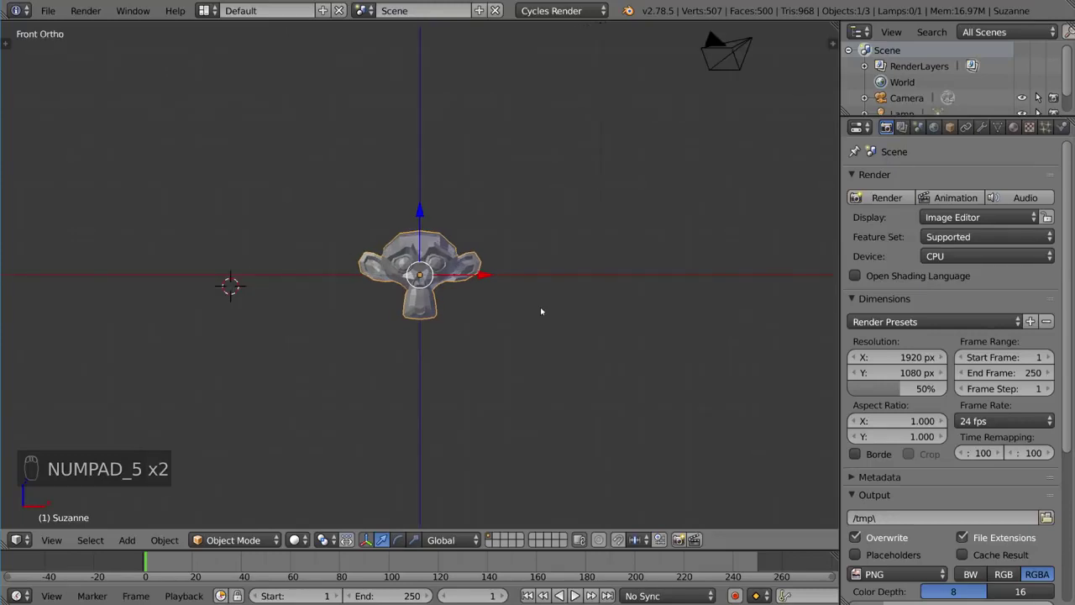
{"action": "key", "text": "KP_5"}
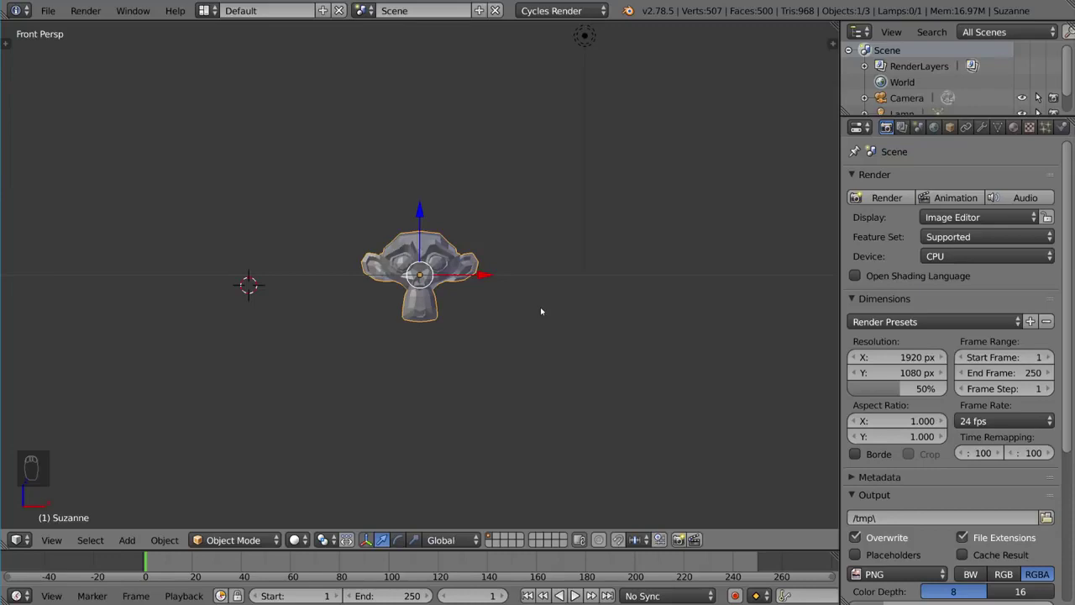
{"action": "key", "text": "KP_5"}
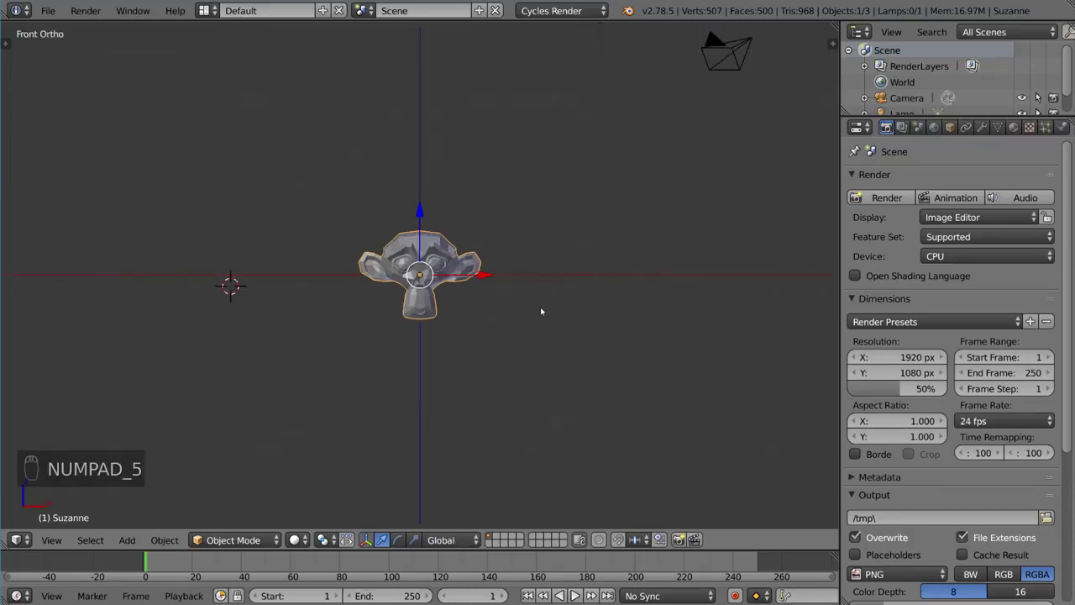
Step: View Suzanne from the right, left, back, top and bottom
{"action": "key", "text": "KP_3"}
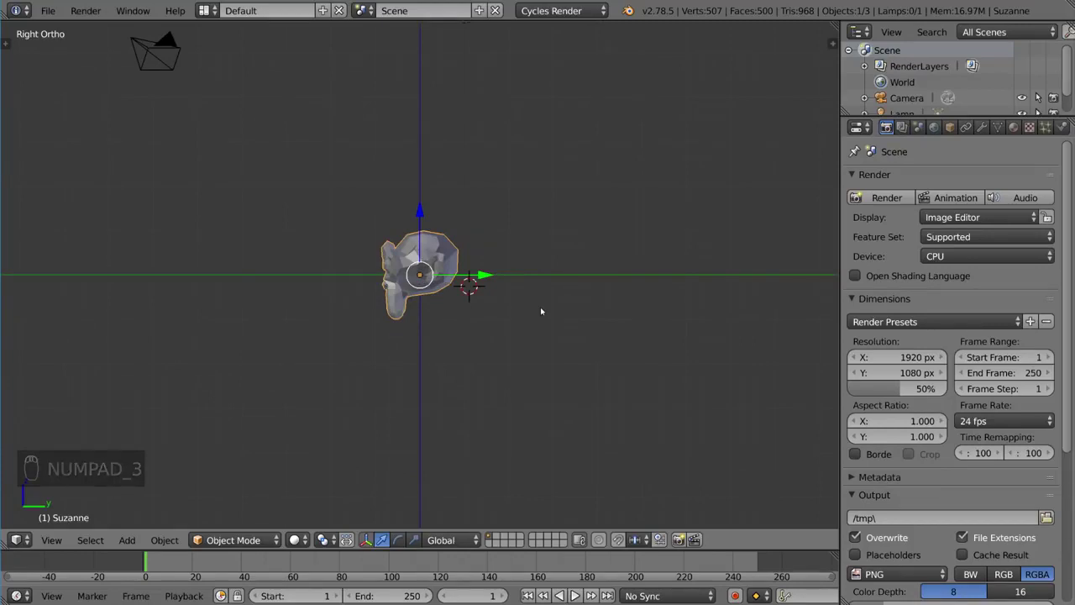
{"action": "key", "text": "ctrl+KP_3"}
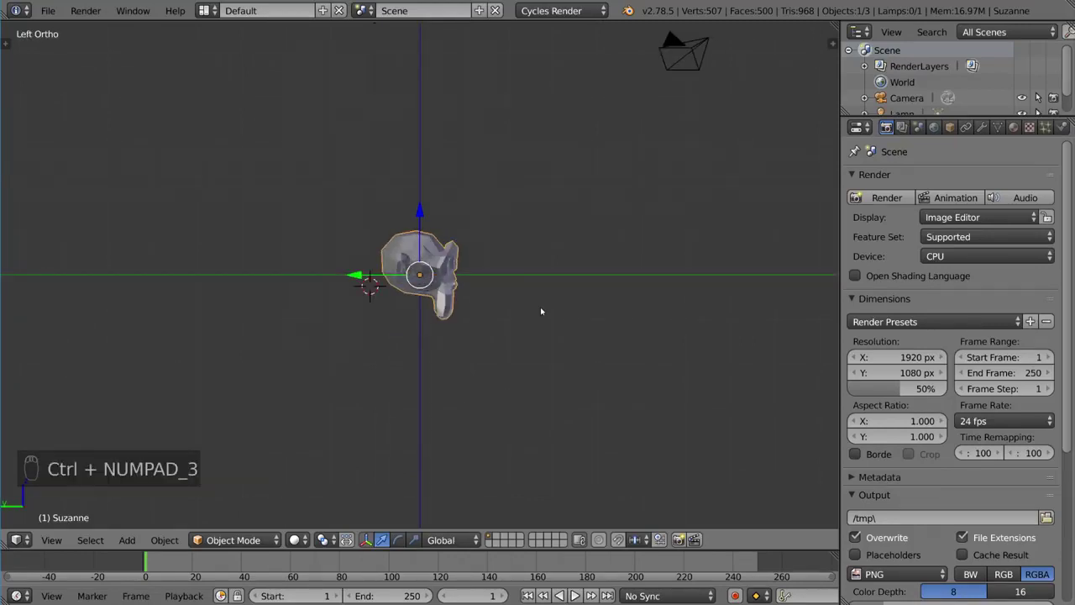
{"action": "key", "text": "ctrl+KP_1"}
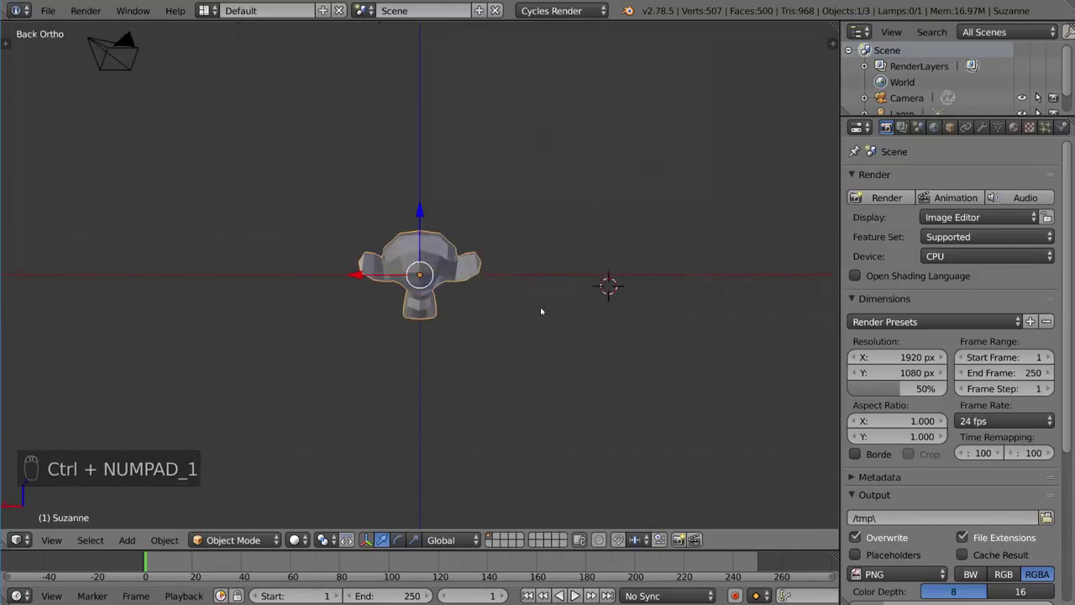
{"action": "key", "text": "KP_7"}
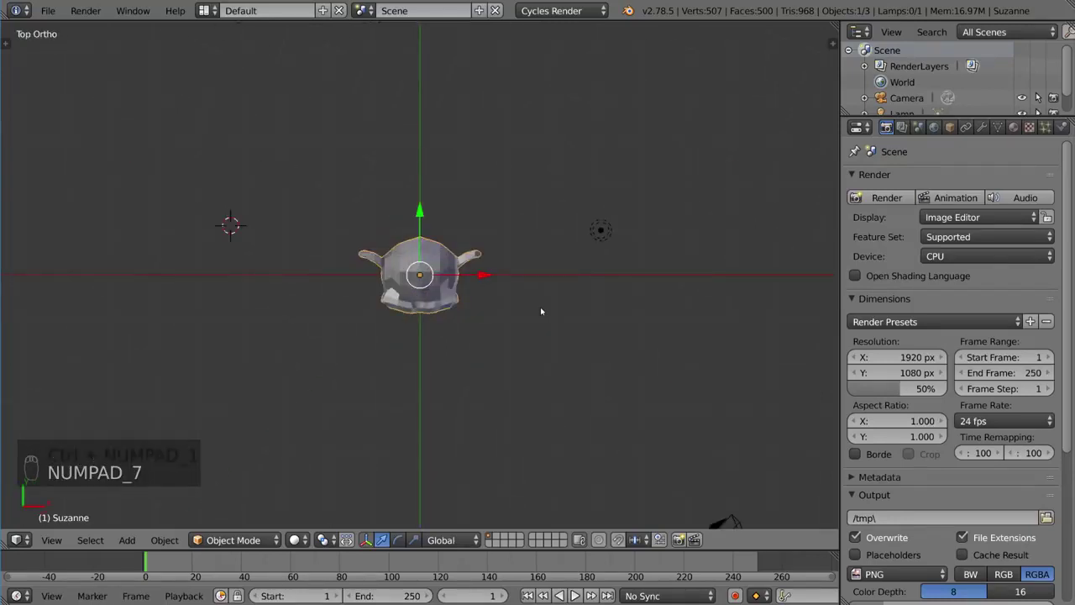
{"action": "key", "text": "ctrl+KP_7"}
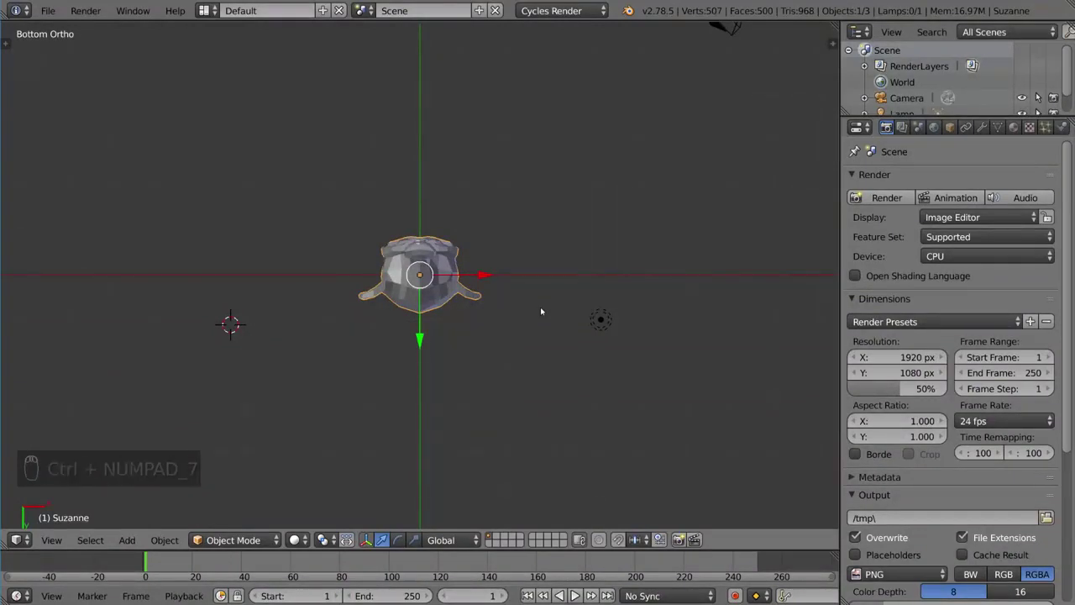
Step: Flip the front and right views to their opposite sides with Numpad 9
{"action": "key", "text": "KP_9"}
{"action": "key", "text": "KP_9"}
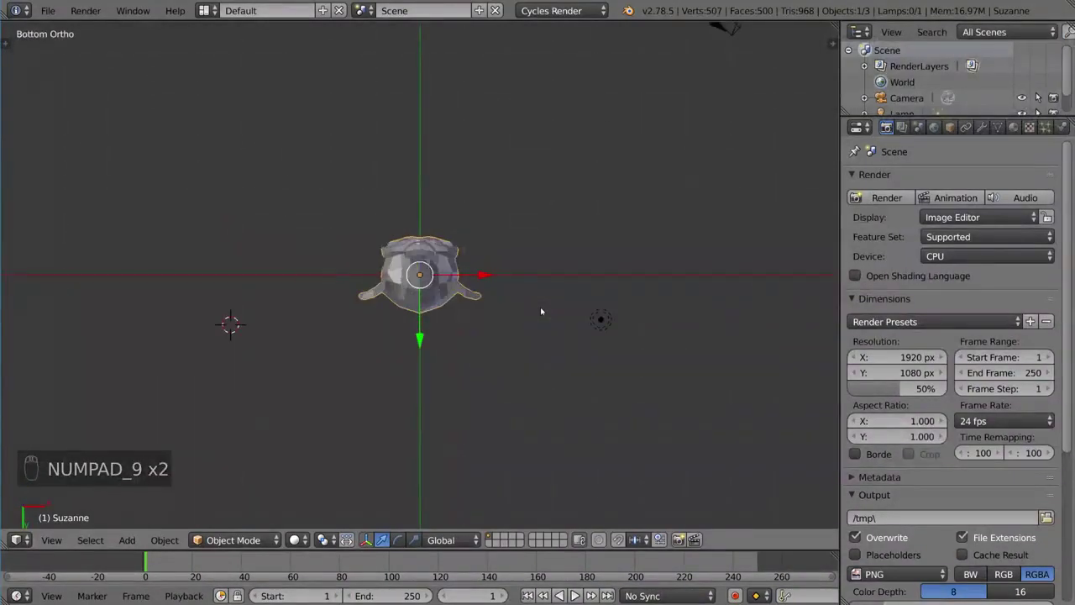
{"action": "key", "text": "KP_1"}
{"action": "key", "text": "KP_9"}
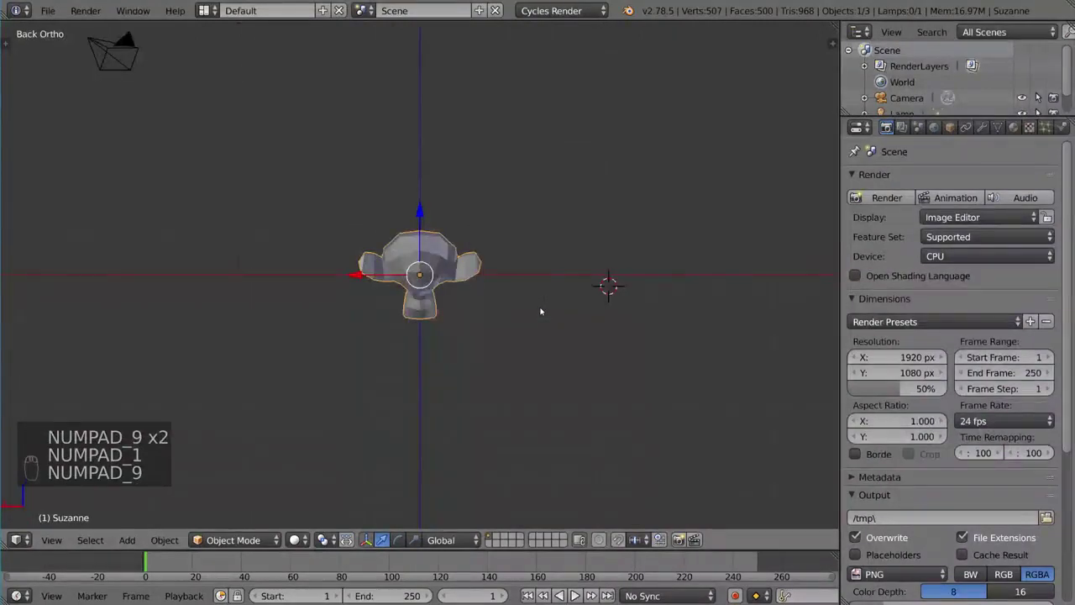
{"action": "key", "text": "KP_9"}
{"action": "key", "text": "KP_9"}
{"action": "key", "text": "KP_9"}
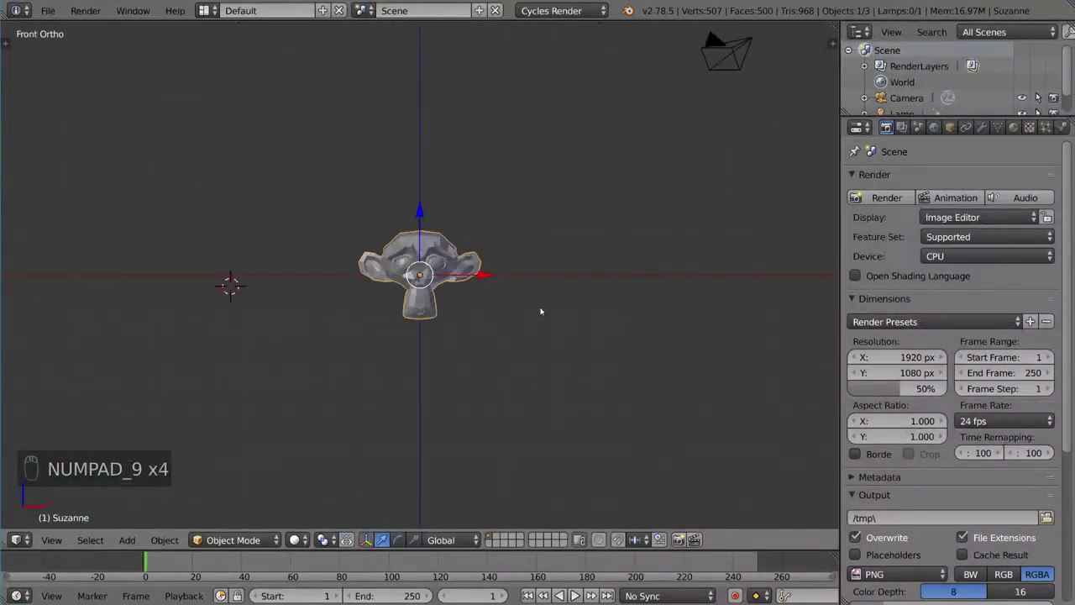
{"action": "key", "text": "KP_3"}
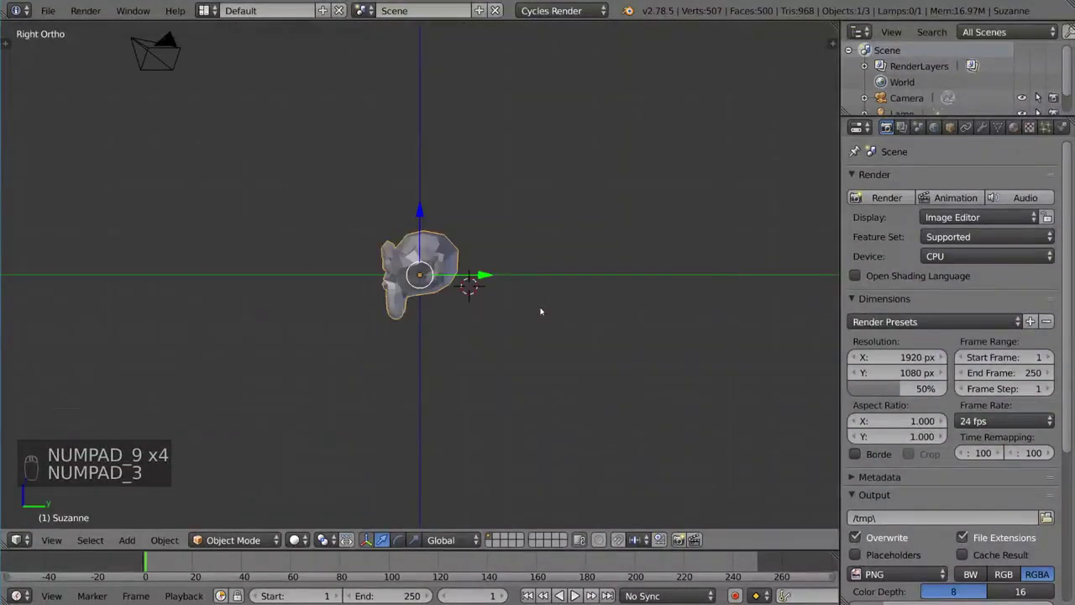
{"action": "key", "text": "KP_9"}
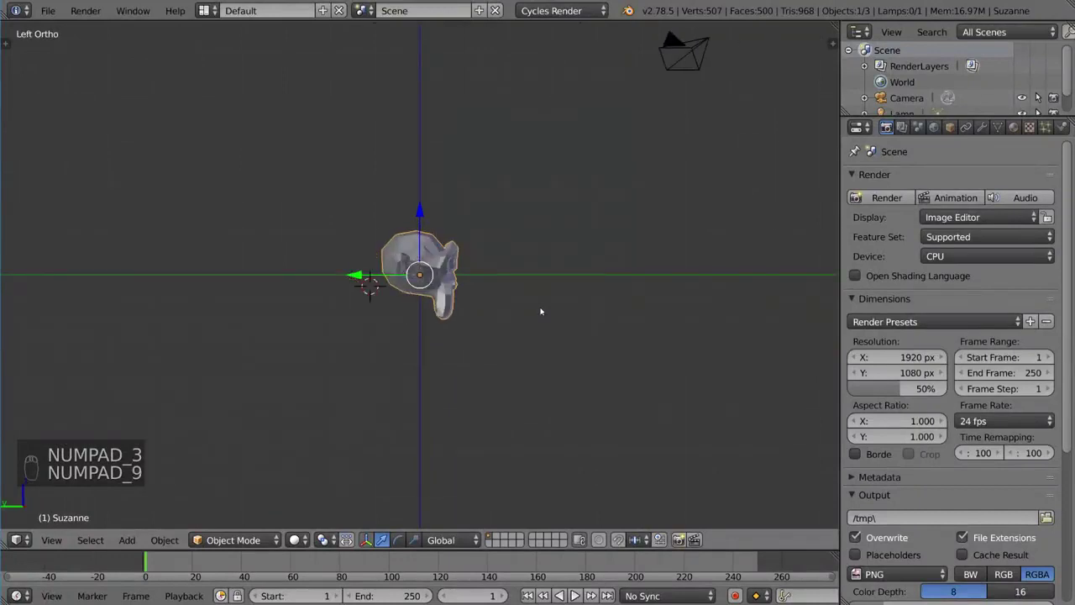
{"action": "key", "text": "KP_9"}
{"action": "key", "text": "KP_9"}
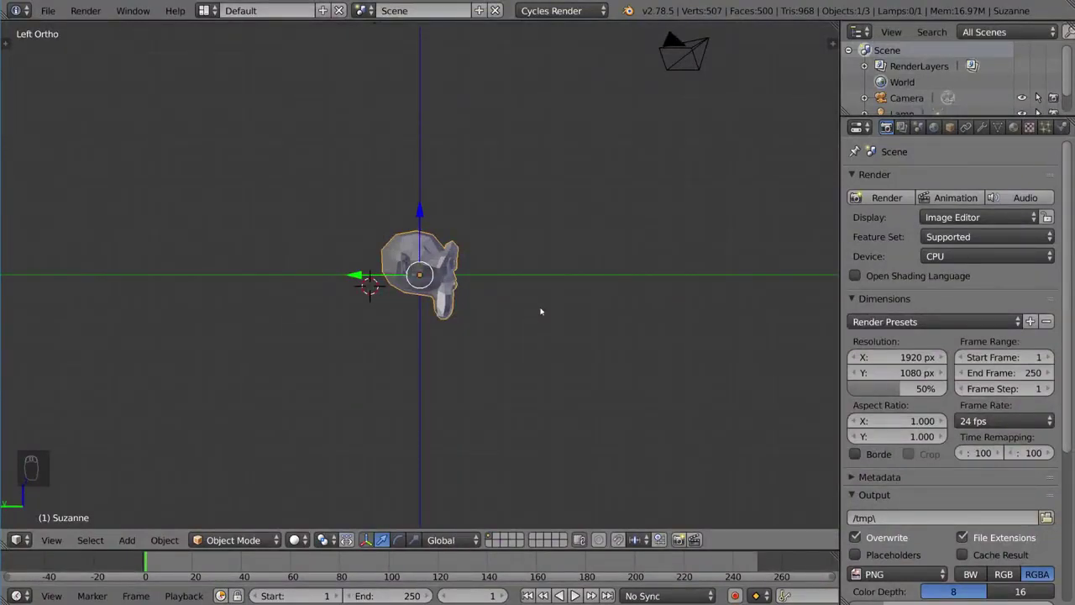
Step: Orbit around Suzanne in steps with Numpad 2, 4, 6 and 8
{"action": "key", "text": "KP_6"}
{"action": "key", "text": "KP_6"}
{"action": "key", "text": "KP_6"}
{"action": "key", "text": "KP_6"}
{"action": "key", "text": "KP_6"}
{"action": "key", "text": "KP_6"}
{"action": "key", "text": "KP_6"}
{"action": "key", "text": "KP_6"}
{"action": "key", "text": "KP_6"}
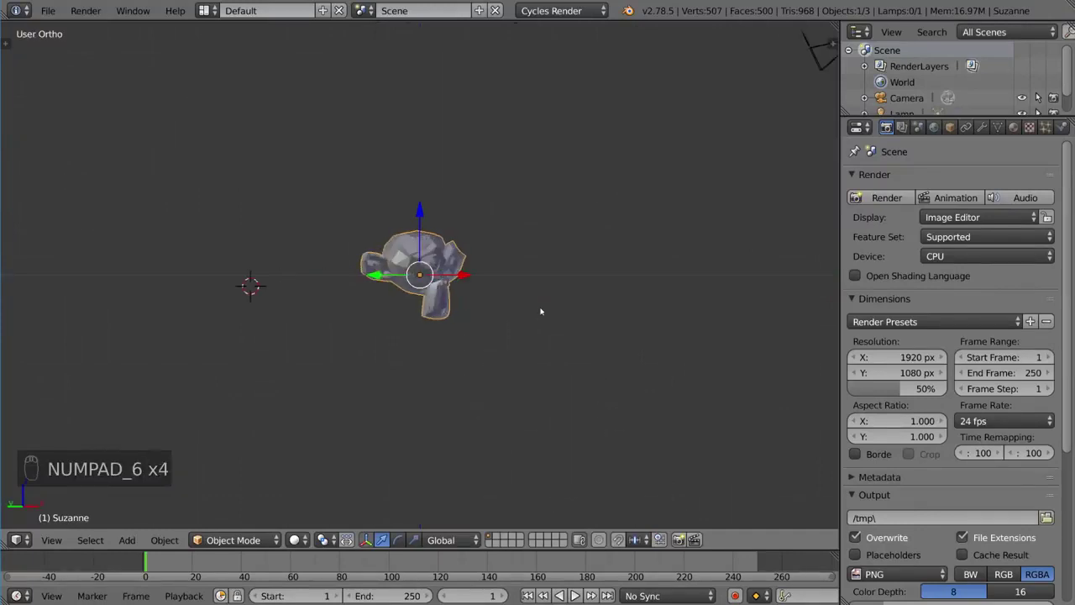
{"action": "key", "text": "KP_8"}
{"action": "key", "text": "KP_8"}
{"action": "key", "text": "KP_8"}
{"action": "key", "text": "KP_8"}
{"action": "key", "text": "KP_8"}
{"action": "key", "text": "KP_8"}
{"action": "key", "text": "KP_2"}
{"action": "key", "text": "KP_2"}
{"action": "key", "text": "KP_2"}
{"action": "key", "text": "KP_2"}
{"action": "key", "text": "KP_2"}
{"action": "key", "text": "KP_2"}
{"action": "key", "text": "KP_2"}
{"action": "key", "text": "KP_2"}
{"action": "key", "text": "KP_2"}
{"action": "key", "text": "KP_2"}
{"action": "key", "text": "KP_2"}
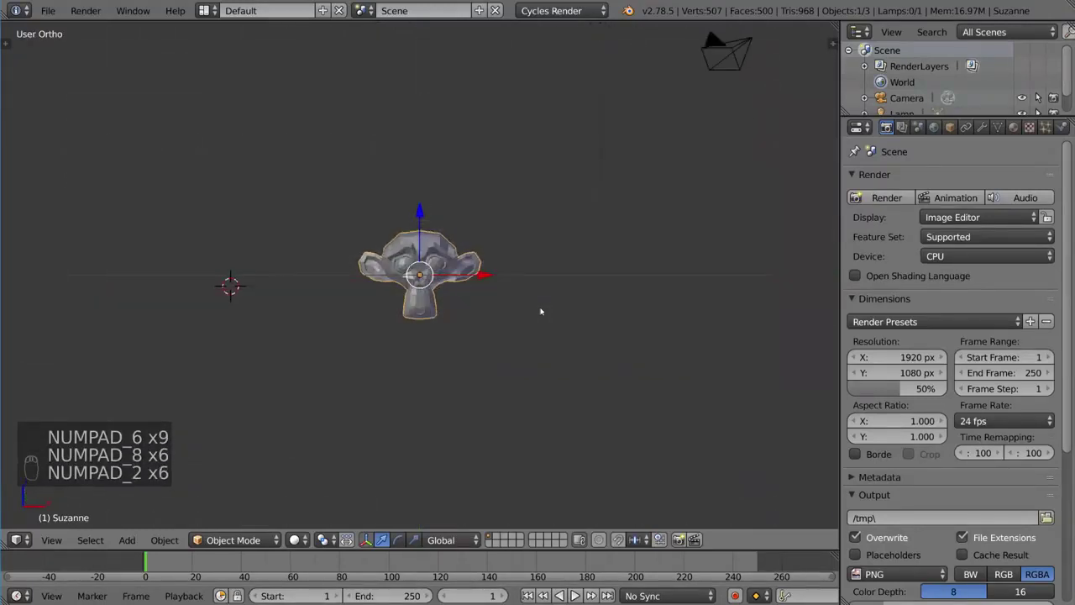
{"action": "key", "text": "KP_4"}
{"action": "key", "text": "KP_4"}
{"action": "key", "text": "KP_4"}
{"action": "key", "text": "KP_4"}
{"action": "key", "text": "KP_4"}
{"action": "key", "text": "KP_4"}
{"action": "key", "text": "KP_8"}
{"action": "key", "text": "KP_8"}
{"action": "key", "text": "KP_8"}
{"action": "key", "text": "KP_8"}
{"action": "key", "text": "KP_8"}
{"action": "key", "text": "KP_8"}
{"action": "key", "text": "KP_8"}
{"action": "key", "text": "KP_8"}
{"action": "key", "text": "KP_8"}
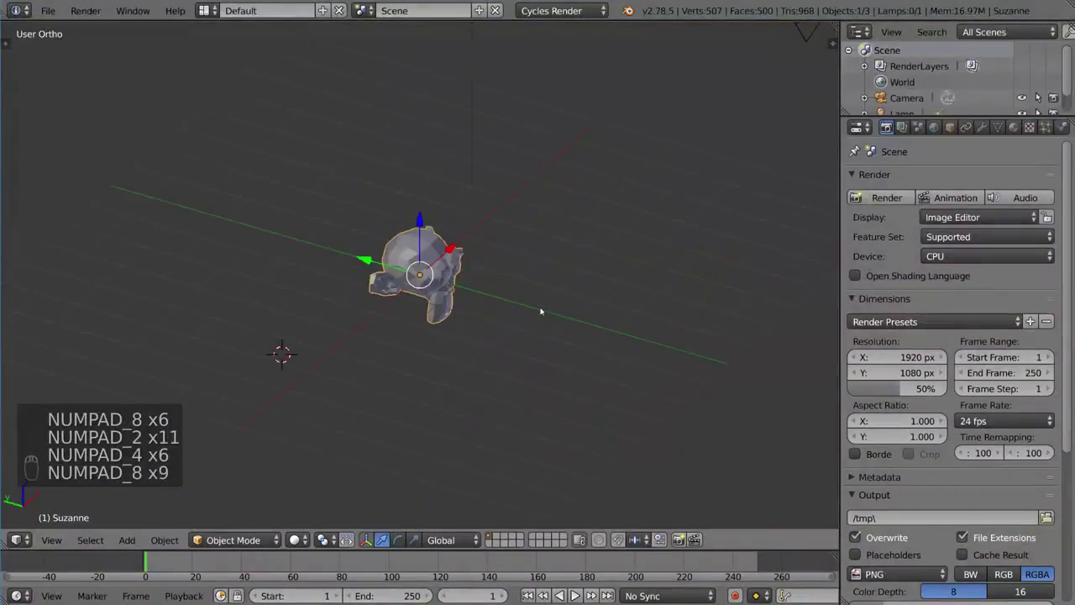
{"action": "key", "text": "KP_6"}
{"action": "key", "text": "KP_6"}
{"action": "key", "text": "KP_6"}
{"action": "key", "text": "KP_6"}
{"action": "key", "text": "KP_6"}
{"action": "key", "text": "KP_6"}
{"action": "key", "text": "KP_6"}
{"action": "key", "text": "KP_6"}
{"action": "key", "text": "KP_6"}
{"action": "key", "text": "KP_6"}
{"action": "key", "text": "KP_6"}
{"action": "key", "text": "KP_6"}
{"action": "key", "text": "KP_6"}
{"action": "key", "text": "KP_6"}
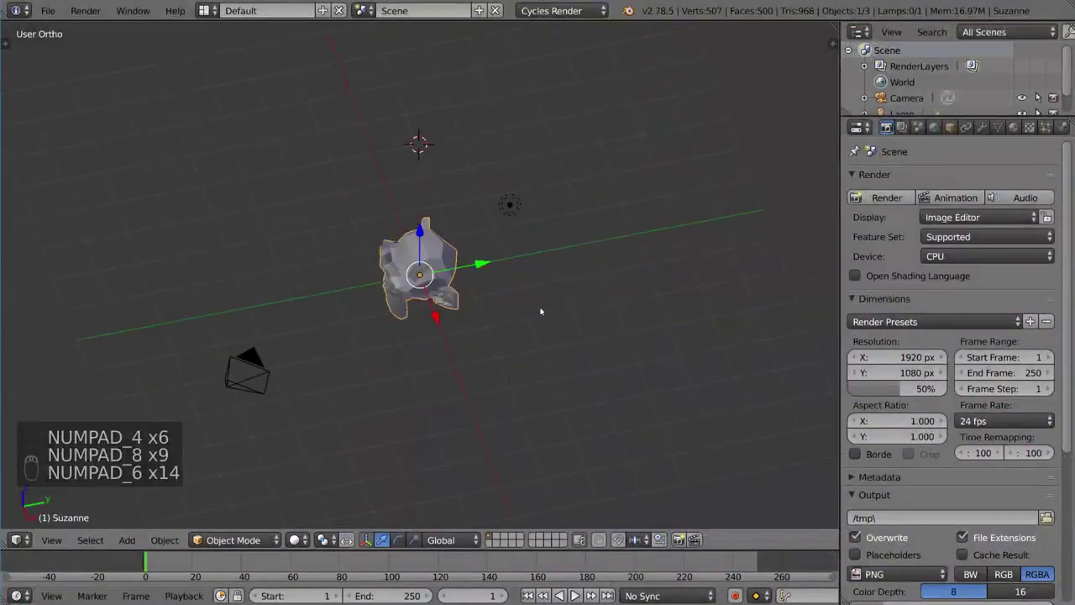
{"action": "key", "text": "KP_2"}
{"action": "key", "text": "KP_2"}
{"action": "key", "text": "KP_2"}
{"action": "key", "text": "KP_2"}
{"action": "key", "text": "KP_2"}
{"action": "key", "text": "KP_2"}
{"action": "key", "text": "KP_4"}
{"action": "key", "text": "KP_4"}
{"action": "key", "text": "KP_4"}
{"action": "key", "text": "KP_4"}
{"action": "key", "text": "KP_4"}
{"action": "key", "text": "KP_4"}
{"action": "key", "text": "KP_4"}
{"action": "key", "text": "KP_4"}
{"action": "key", "text": "KP_4"}
{"action": "key", "text": "KP_4"}
{"action": "key", "text": "KP_4"}
{"action": "key", "text": "KP_4"}
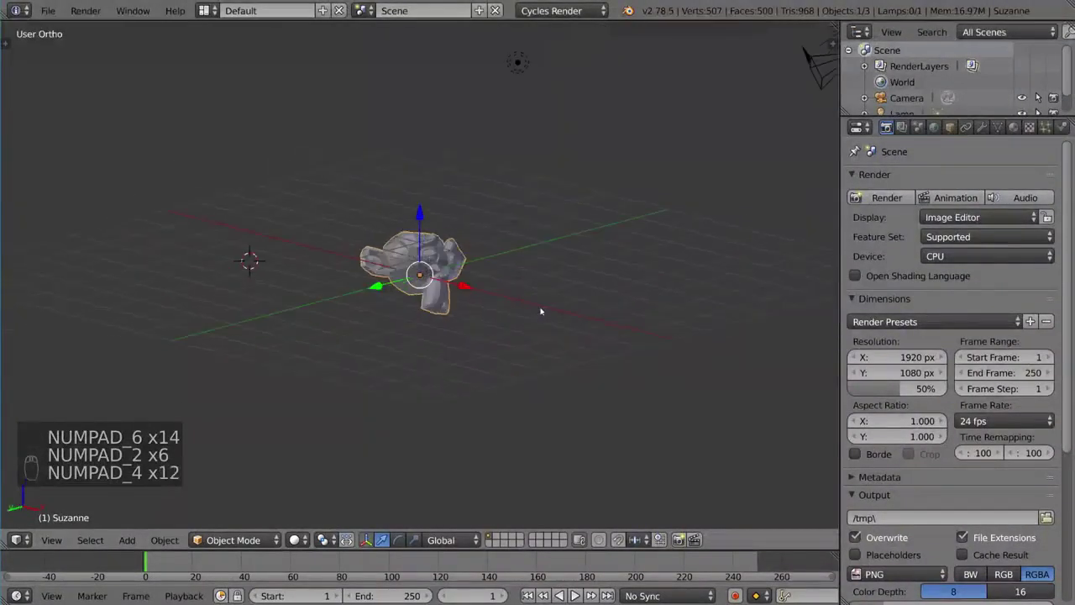
{"action": "key", "text": "KP_8"}
{"action": "key", "text": "KP_8"}
{"action": "key", "text": "KP_8"}
{"action": "key", "text": "KP_8"}
{"action": "key", "text": "KP_8"}
{"action": "key", "text": "KP_8"}
{"action": "key", "text": "KP_6"}
{"action": "key", "text": "KP_6"}
{"action": "key", "text": "KP_6"}
{"action": "key", "text": "KP_6"}
{"action": "key", "text": "KP_6"}
{"action": "key", "text": "KP_6"}
{"action": "key", "text": "KP_6"}
{"action": "key", "text": "KP_6"}
{"action": "key", "text": "KP_6"}
{"action": "key", "text": "KP_6"}
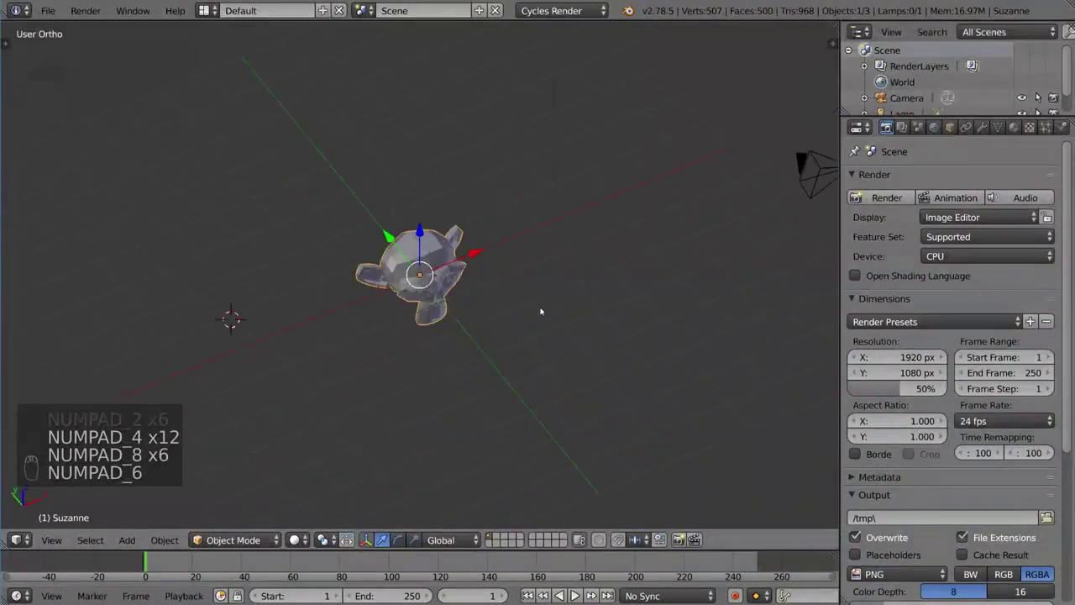
Step: Switch to perspective and keep orbiting with Numpad 2, 4, 6 and 8
{"action": "key", "text": "KP_5"}
{"action": "key", "text": "KP_2"}
{"action": "key", "text": "KP_2"}
{"action": "key", "text": "KP_2"}
{"action": "key", "text": "KP_2"}
{"action": "key", "text": "KP_2"}
{"action": "key", "text": "KP_2"}
{"action": "key", "text": "KP_2"}
{"action": "key", "text": "KP_2"}
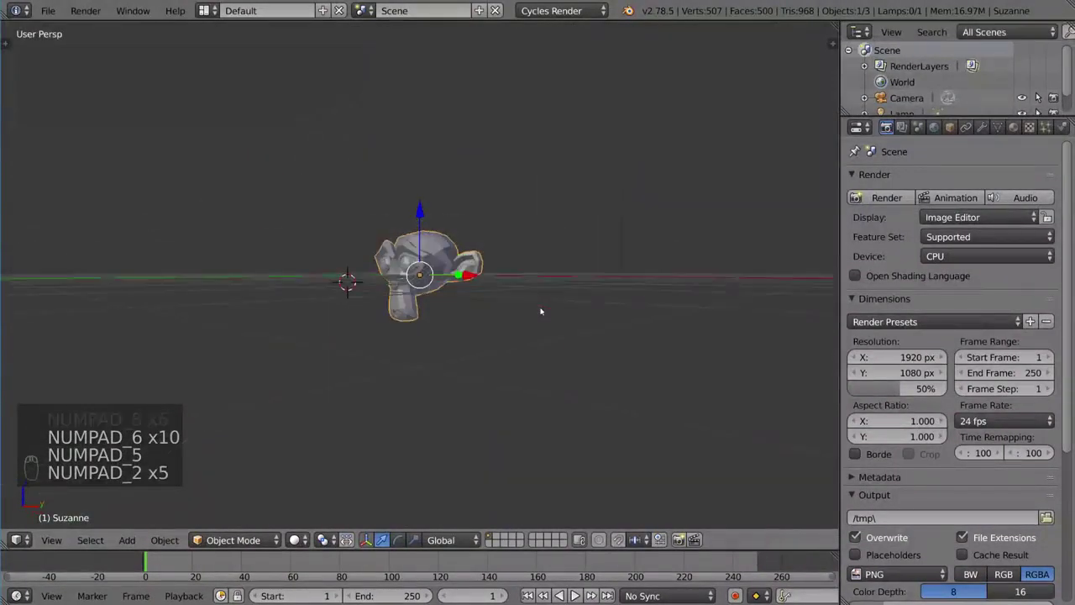
{"action": "key", "text": "KP_4"}
{"action": "key", "text": "KP_4"}
{"action": "key", "text": "KP_4"}
{"action": "key", "text": "KP_4"}
{"action": "key", "text": "KP_4"}
{"action": "key", "text": "KP_4"}
{"action": "key", "text": "KP_4"}
{"action": "key", "text": "KP_4"}
{"action": "key", "text": "KP_8"}
{"action": "key", "text": "KP_8"}
{"action": "key", "text": "KP_8"}
{"action": "key", "text": "KP_8"}
{"action": "key", "text": "KP_8"}
{"action": "key", "text": "KP_4"}
{"action": "key", "text": "KP_4"}
{"action": "key", "text": "KP_4"}
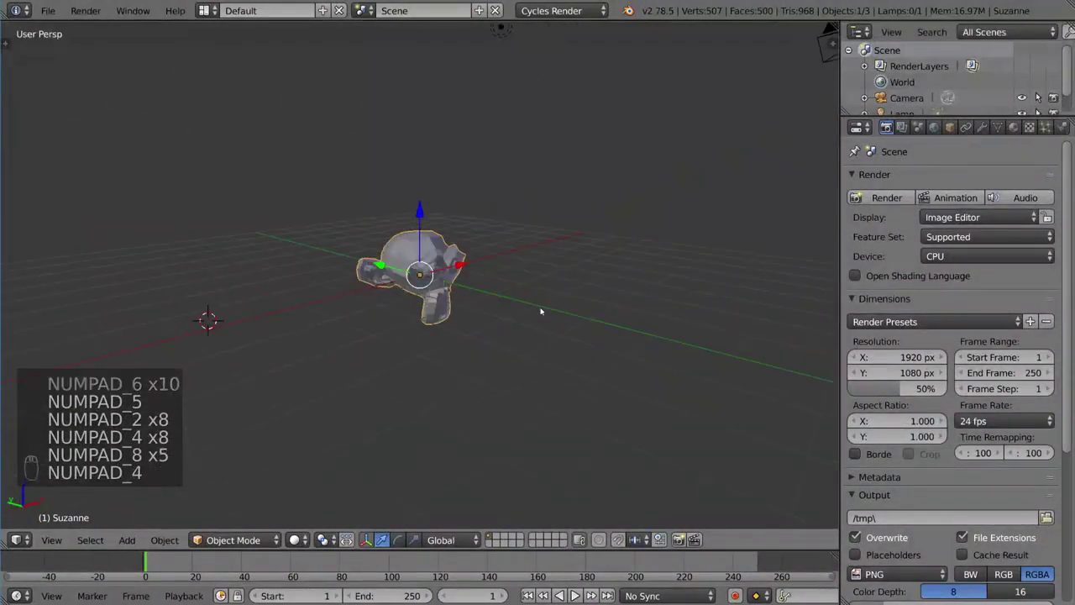
{"action": "key", "text": "KP_6"}
{"action": "key", "text": "KP_6"}
{"action": "key", "text": "KP_6"}
{"action": "key", "text": "KP_6"}
{"action": "key", "text": "KP_4"}
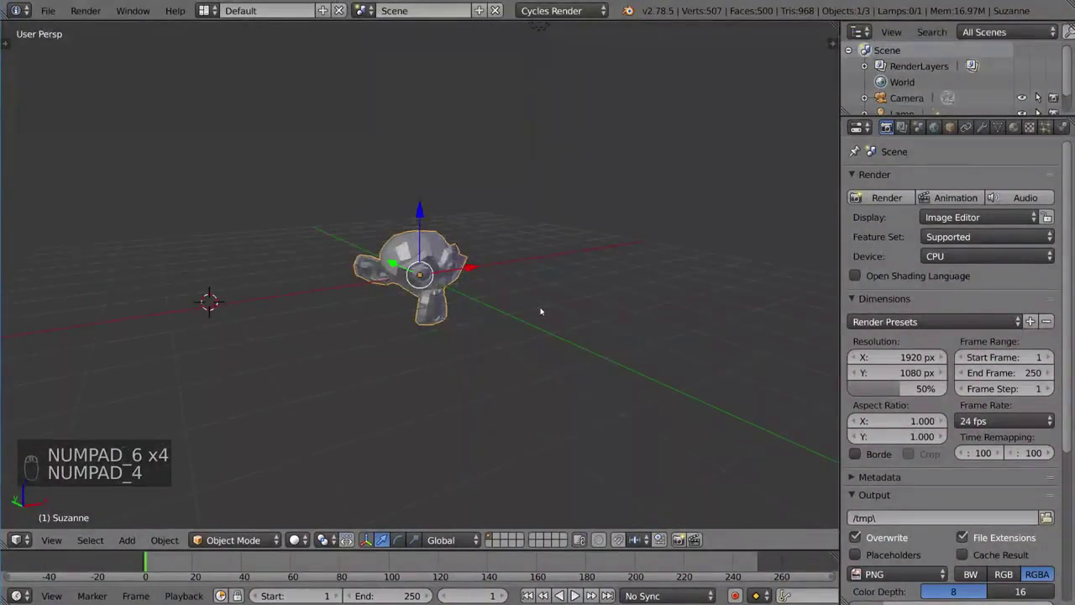
Step: Toggle camera view with Numpad 0, then orbit out to show the camera itself
{"action": "key", "text": "KP_0"}
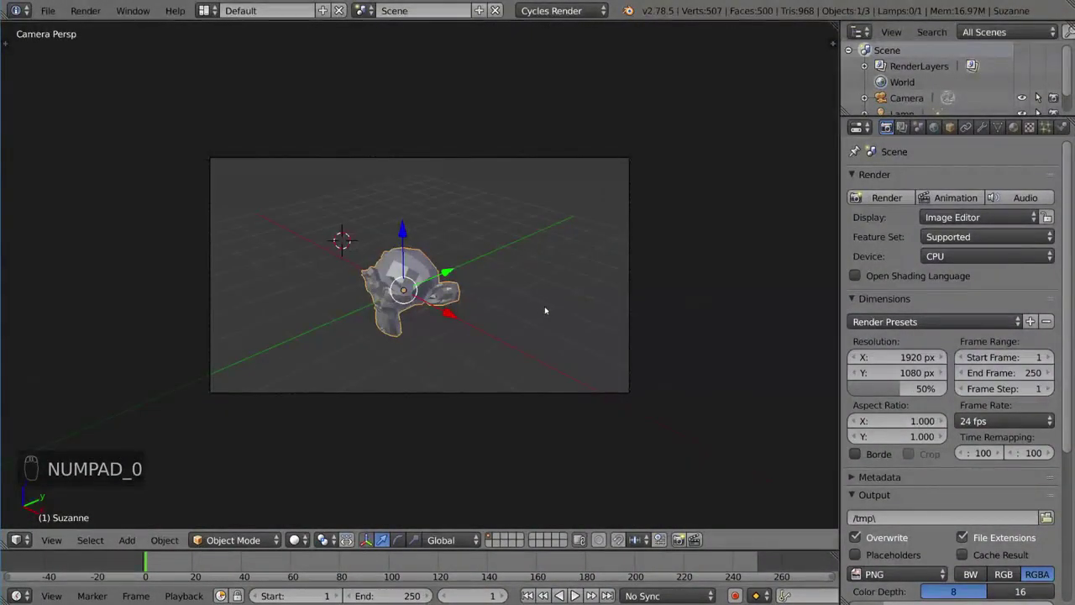
{"action": "key", "text": "KP_0"}
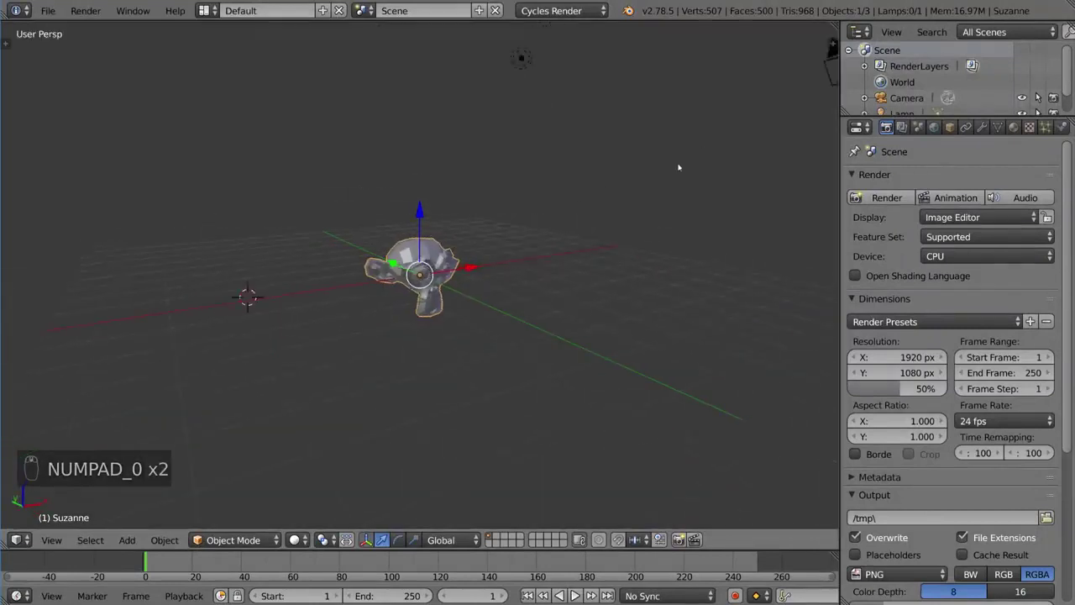
{"action": "key", "text": "KP_0"}
{"action": "key", "text": "KP_0"}
{"action": "key", "text": "KP_0"}
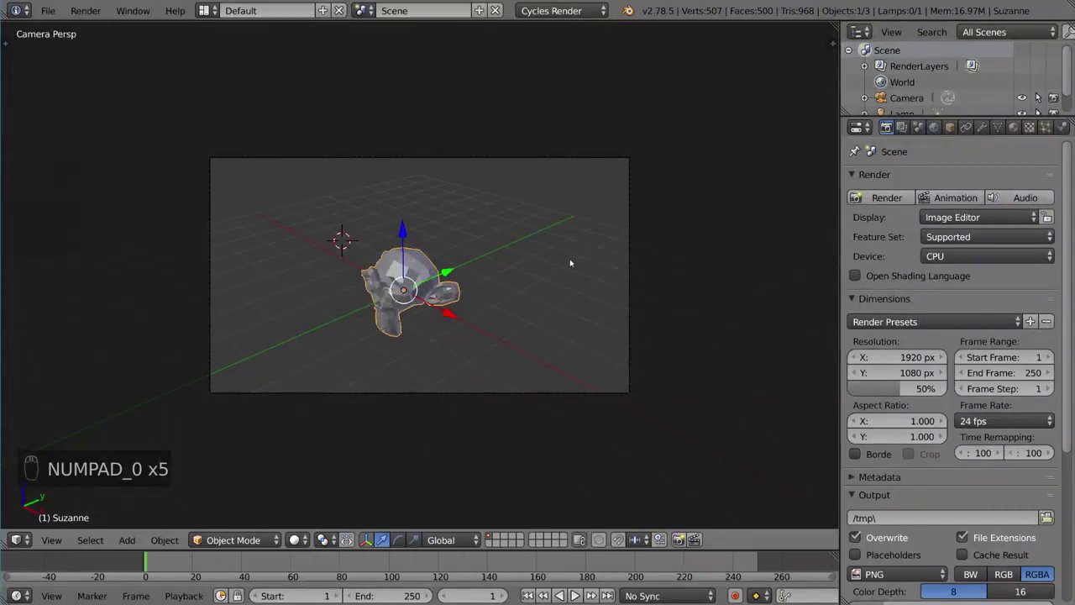
{"action": "mouse_move", "coordinate": [537, 267]}
{"action": "middle_mouse_down"}
{"action": "mouse_move", "coordinate": [492, 272]}
{"action": "mouse_move", "coordinate": [520, 217]}
{"action": "mouse_move", "coordinate": [586, 274]}
{"action": "mouse_move", "coordinate": [528, 259]}
{"action": "mouse_move", "coordinate": [538, 266]}
{"action": "middle_mouse_up"}
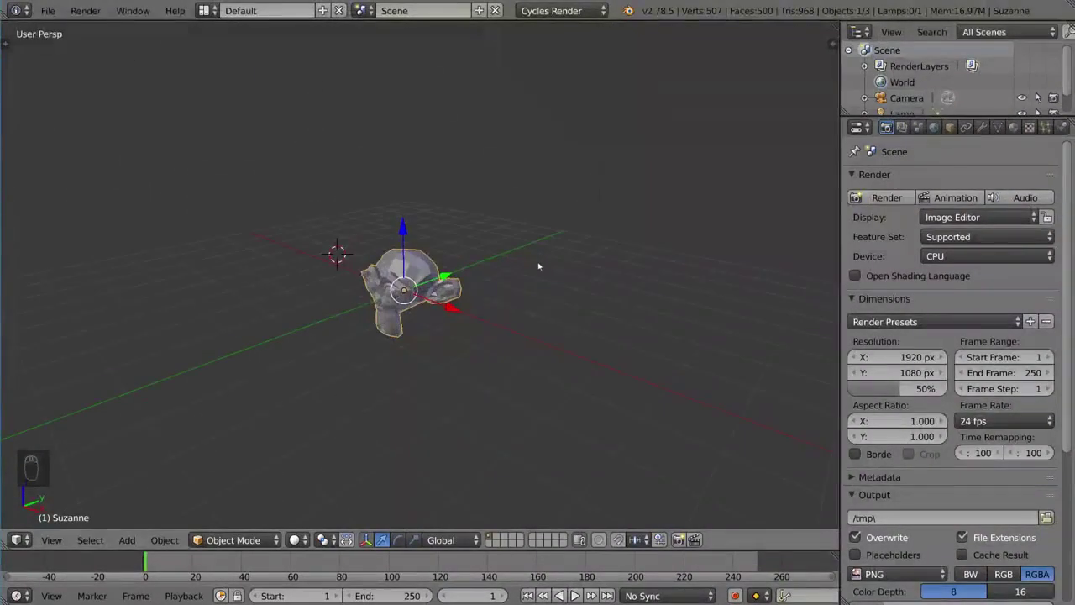
{"action": "key", "text": "KP_0"}
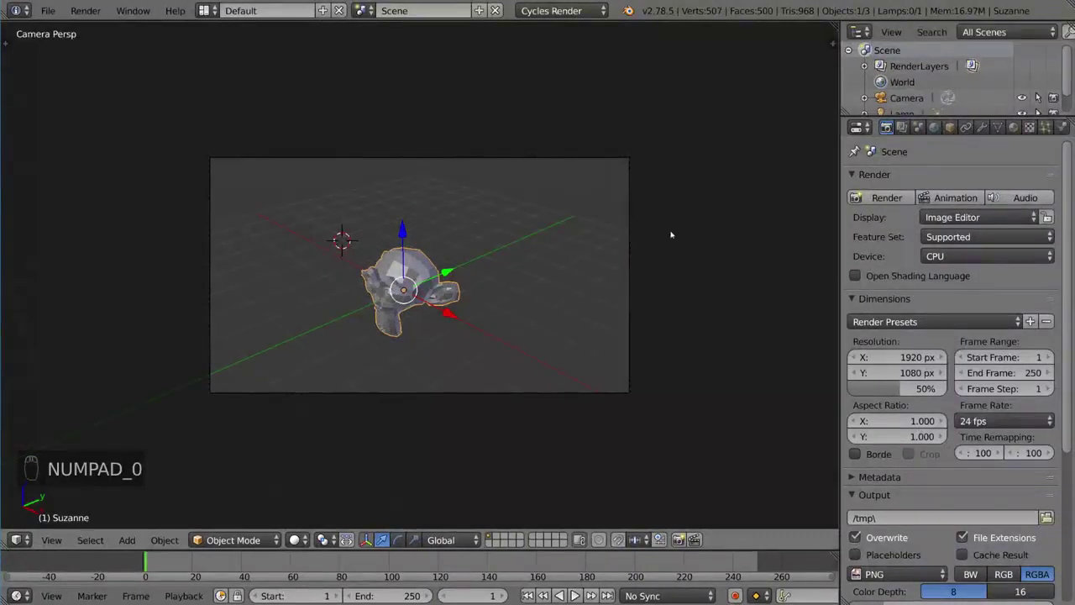
{"action": "middle_click_drag", "start_coordinate": [672, 235], "coordinate": [597, 223]}
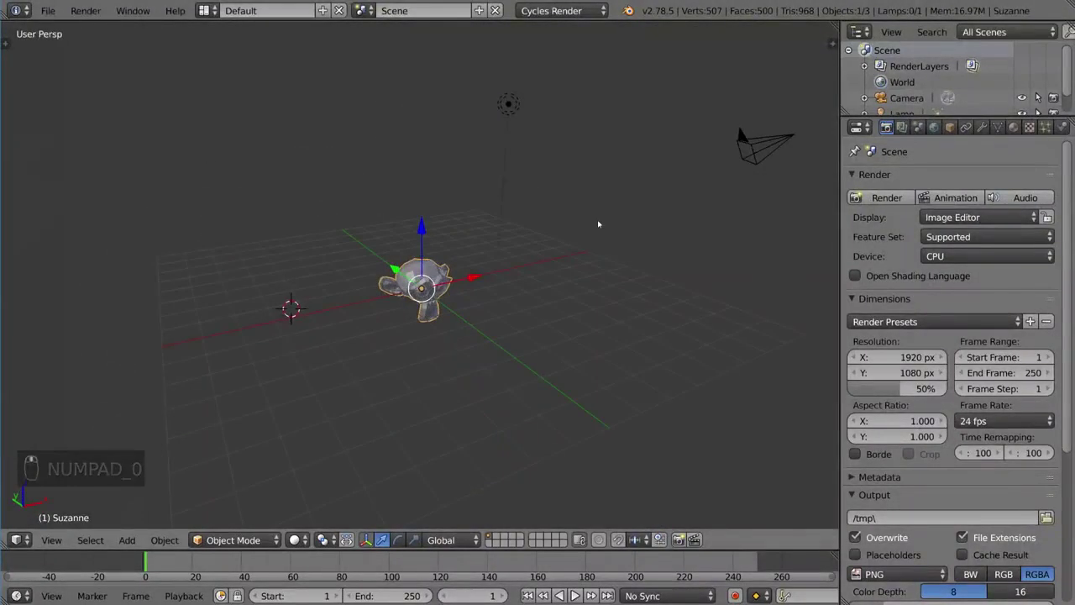
Step: Toggle the T tool shelf and N sidebar, leaving Suzanne's location, rotation and scale visible
{"action": "key", "text": "t"}
{"action": "key", "text": "n"}
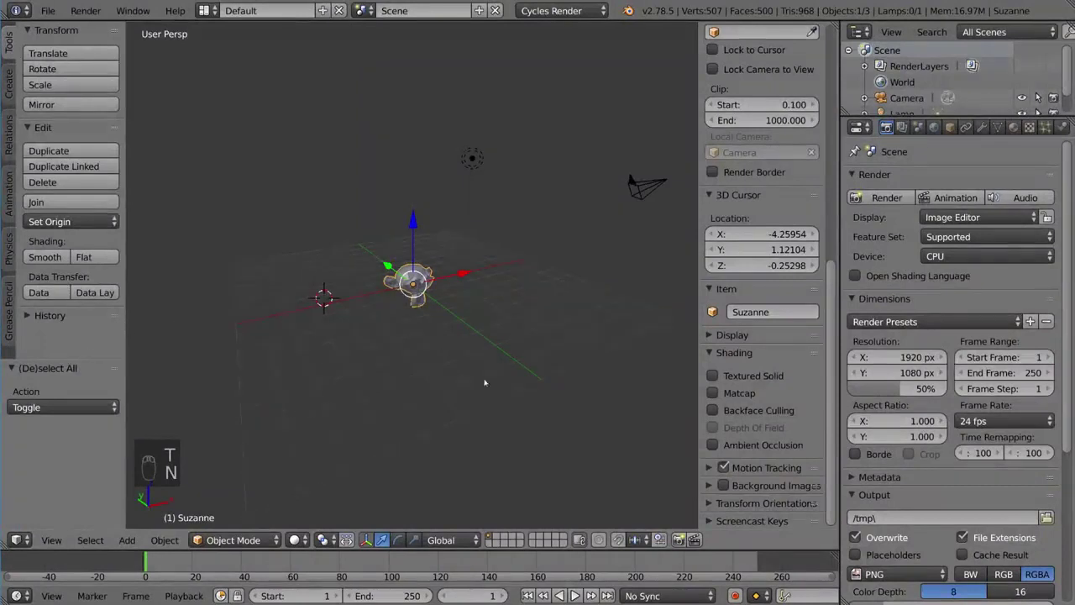
{"action": "key", "text": "t"}
{"action": "key", "text": "t"}
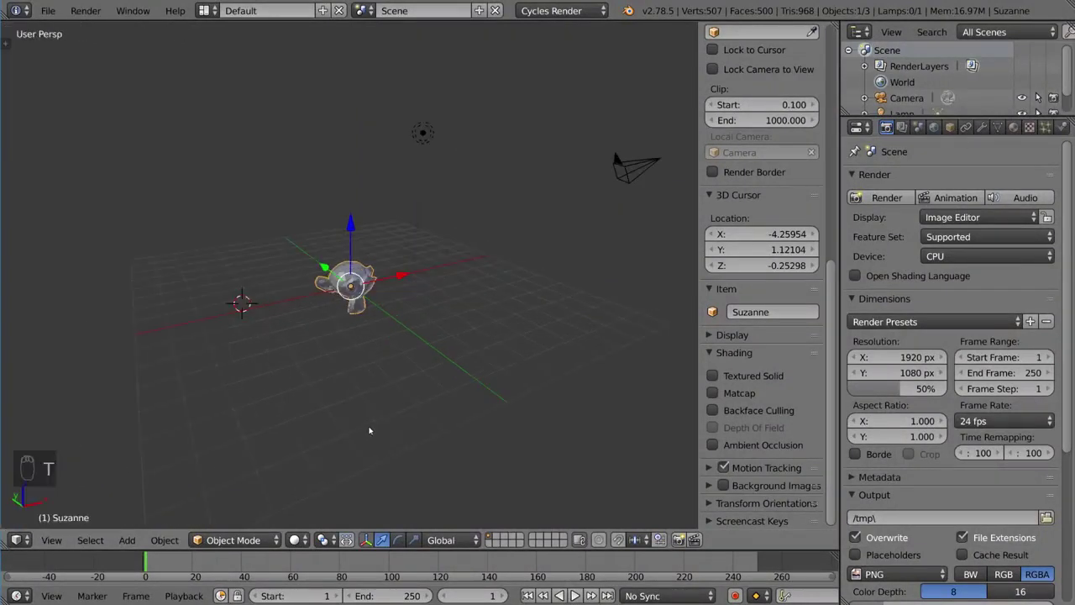
{"action": "key", "text": "n"}
{"action": "key", "text": "n"}
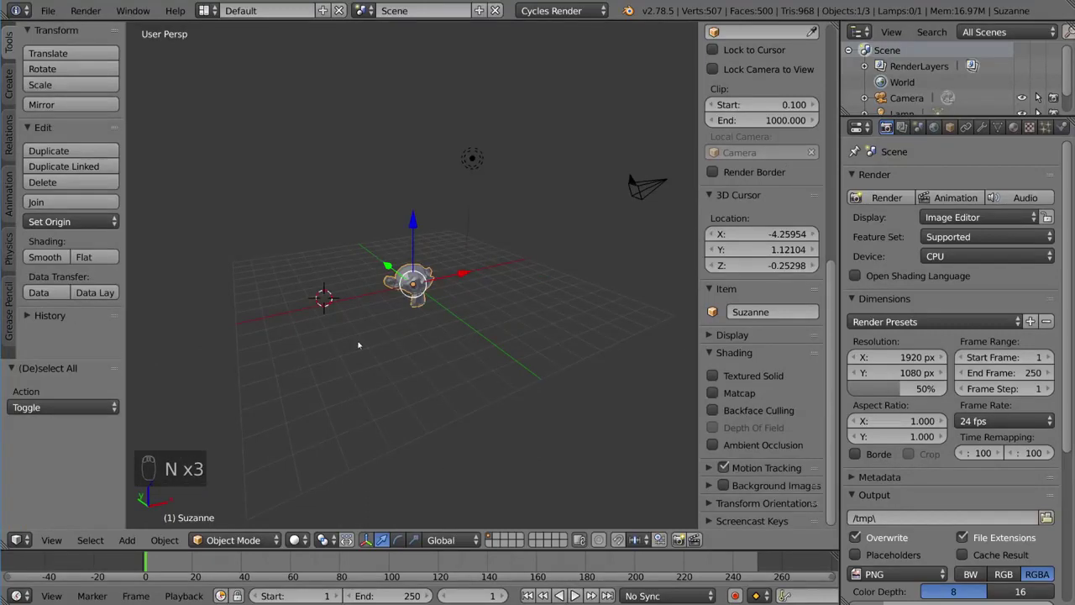
{"action": "key", "text": "t"}
{"action": "key", "text": "t"}
{"action": "key", "text": "n"}
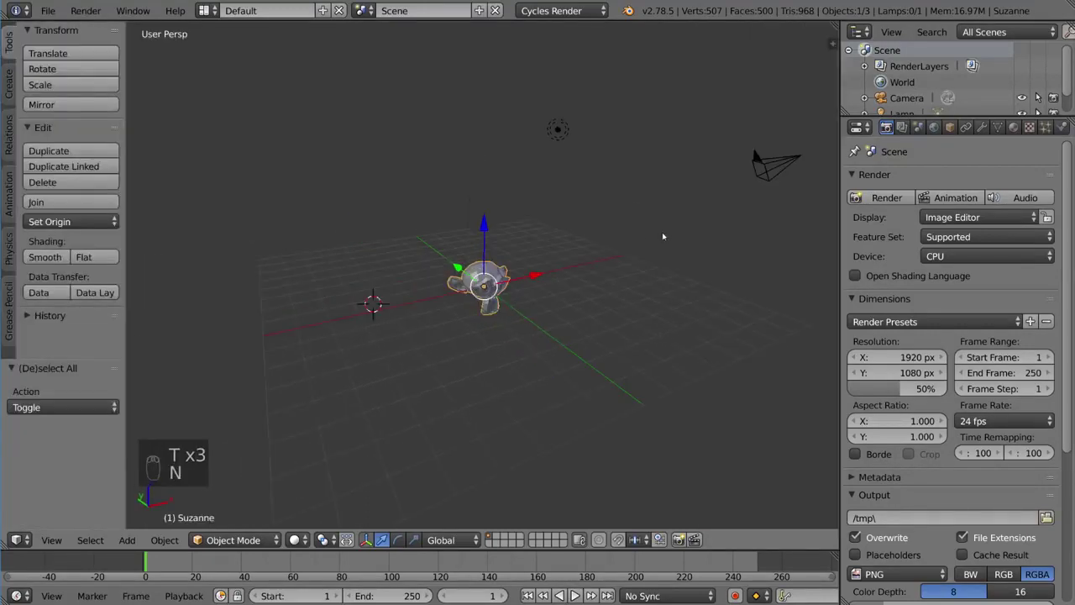
{"action": "key", "text": "n"}
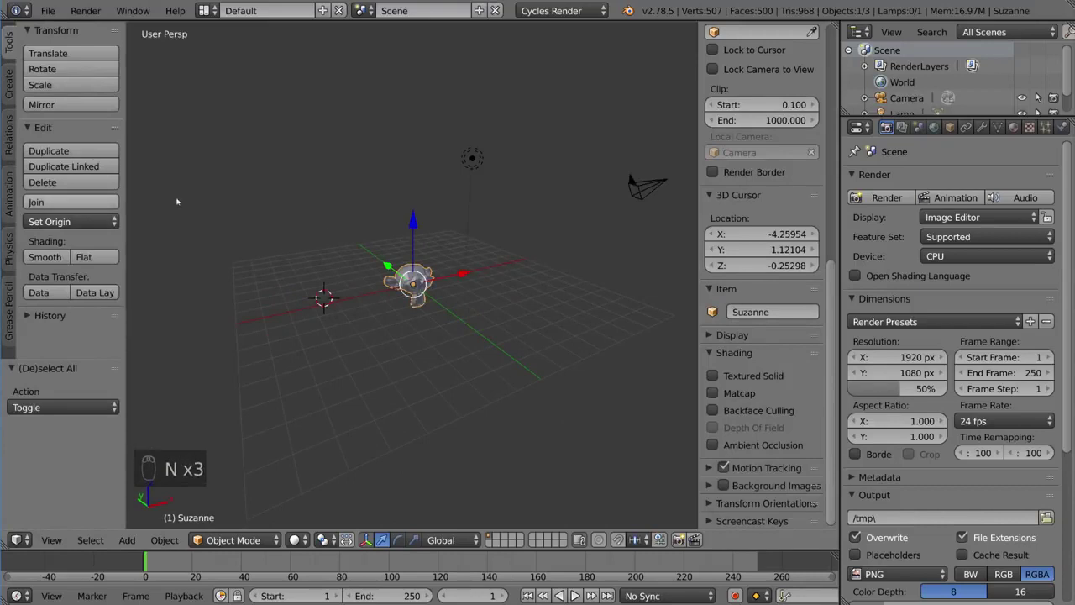
{"action": "scroll", "coordinate": [733, 137], "scroll_direction": "up", "scroll_amount": 7}
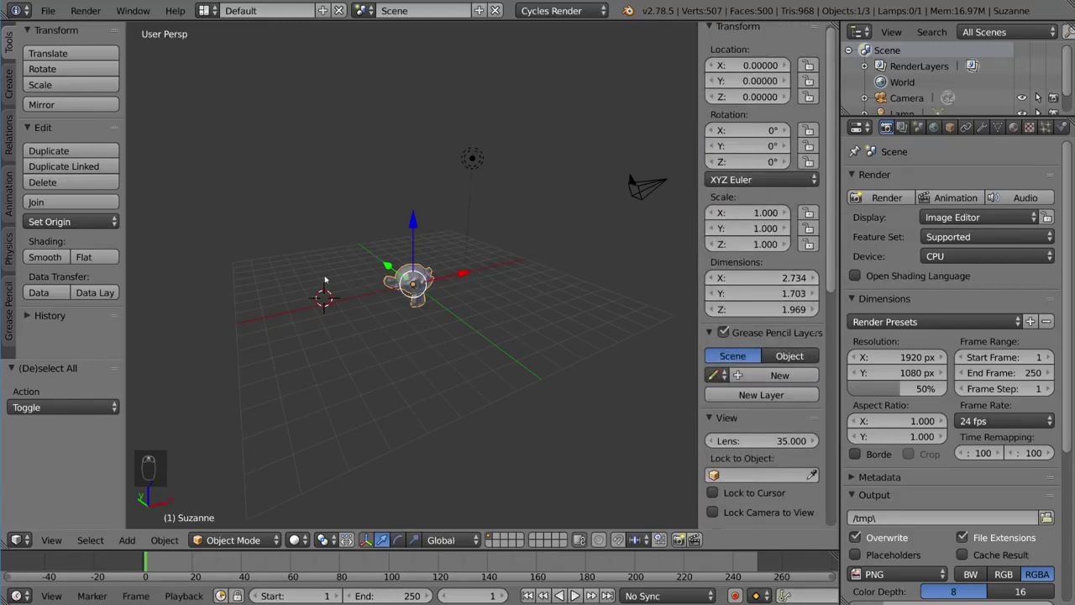
{"action": "key", "text": "t"}
{"action": "key", "text": "t"}
{"action": "key", "text": "t"}
{"action": "key", "text": "n"}
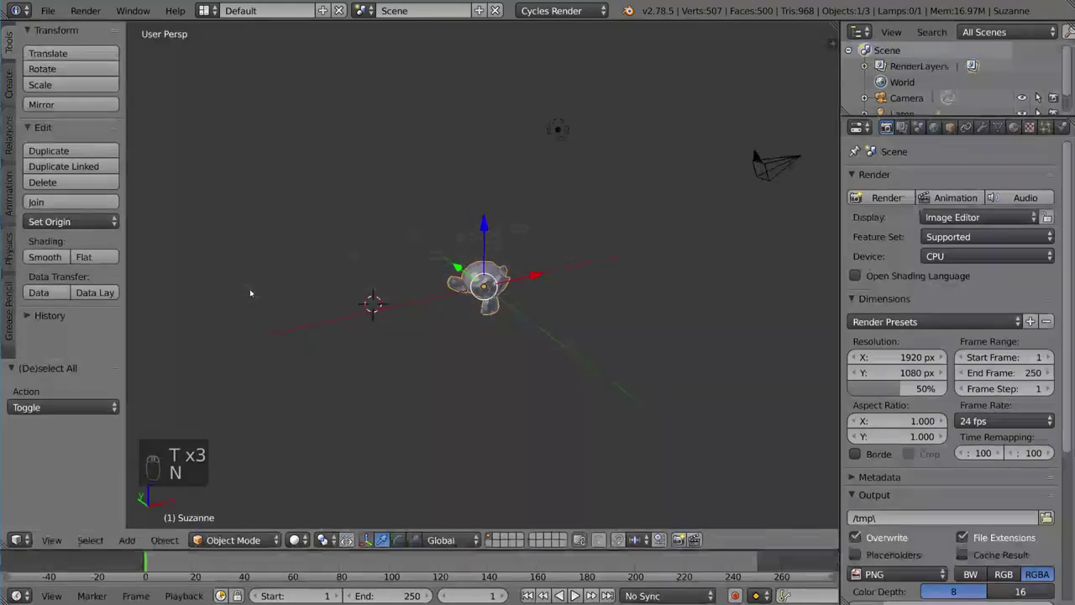
{"action": "key", "text": "n"}
{"action": "key", "text": "n"}
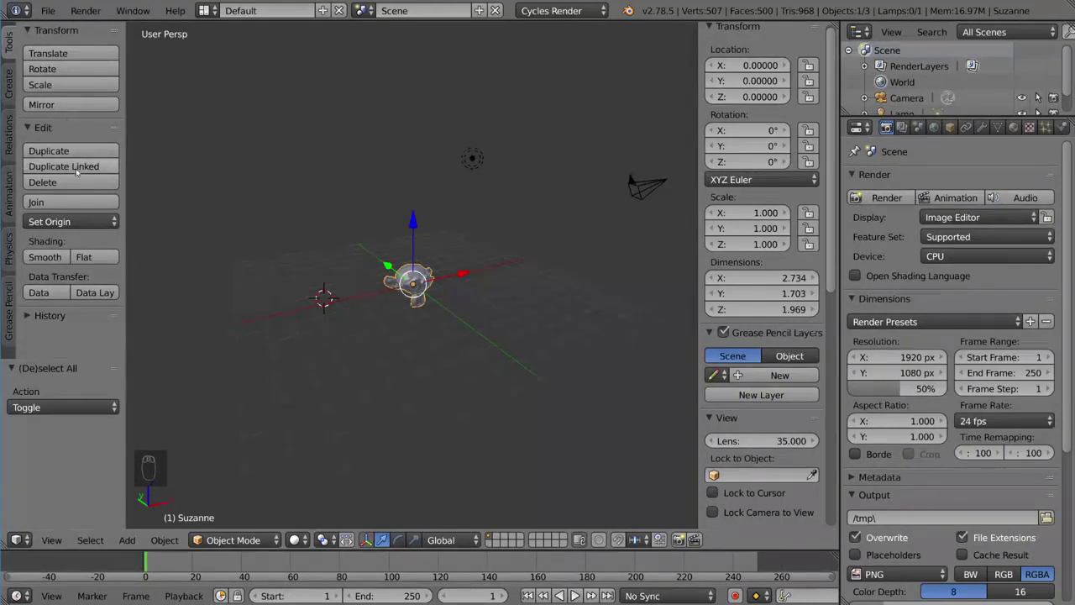
Step: Show the Create, Relations, Animation, Physics and Grease Pencil tool shelf tabs in turn
{"action": "left_click", "coordinate": [11, 88]}
{"action": "left_click", "coordinate": [9, 134]}
{"action": "left_click", "coordinate": [9, 192]}
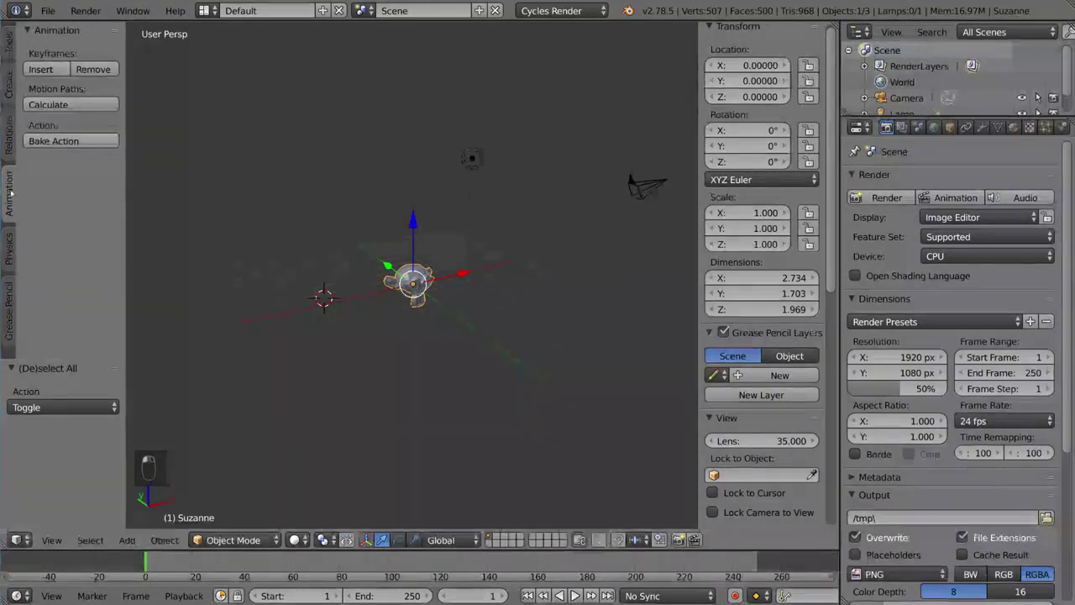
{"action": "left_click", "coordinate": [7, 256]}
{"action": "left_click", "coordinate": [9, 302]}
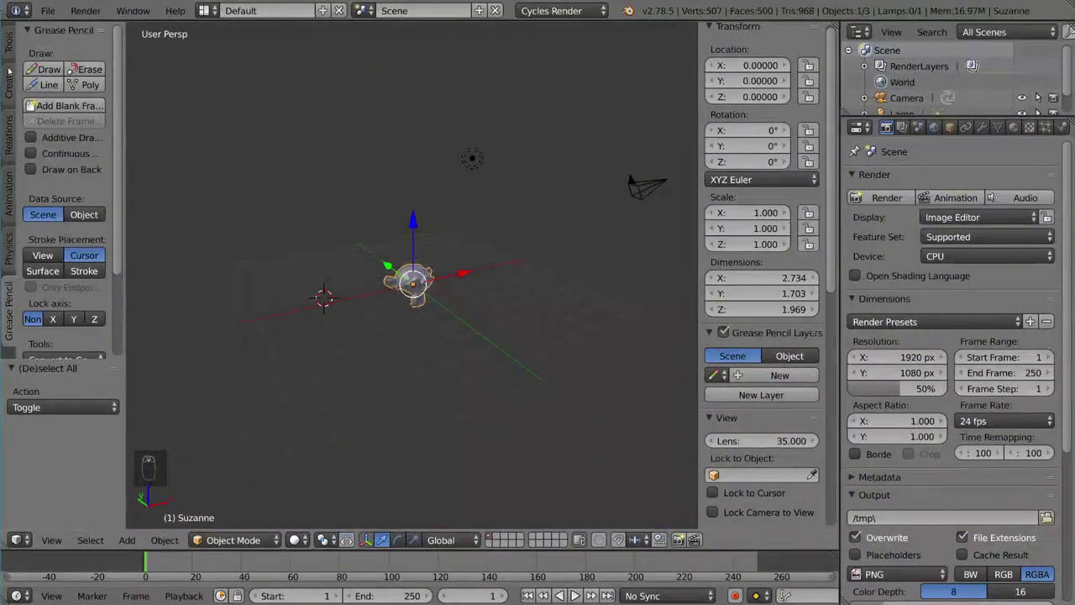
Step: Scroll the tab strip to the Create tab's primitives, and scroll the N panel and Properties editor
{"action": "scroll", "coordinate": [9, 69], "scroll_direction": "down", "scroll_amount": 5, "text": "ctrl"}
{"action": "scroll", "coordinate": [8, 68], "scroll_direction": "down", "scroll_amount": 3, "text": "ctrl"}
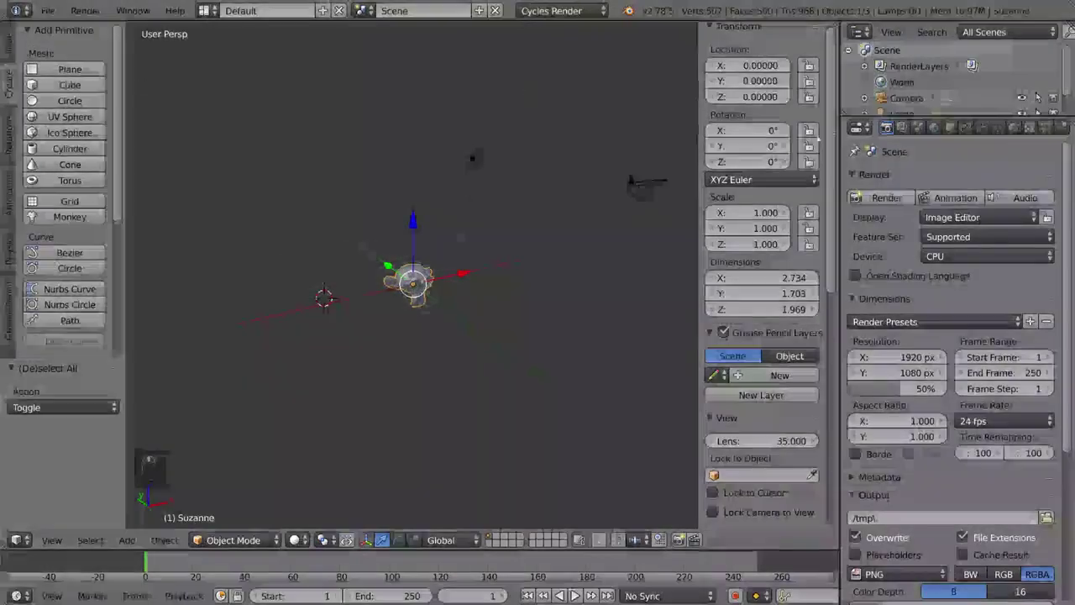
{"action": "scroll", "coordinate": [804, 160], "scroll_direction": "down", "scroll_amount": 10}
{"action": "scroll", "coordinate": [805, 159], "scroll_direction": "up", "scroll_amount": 10}
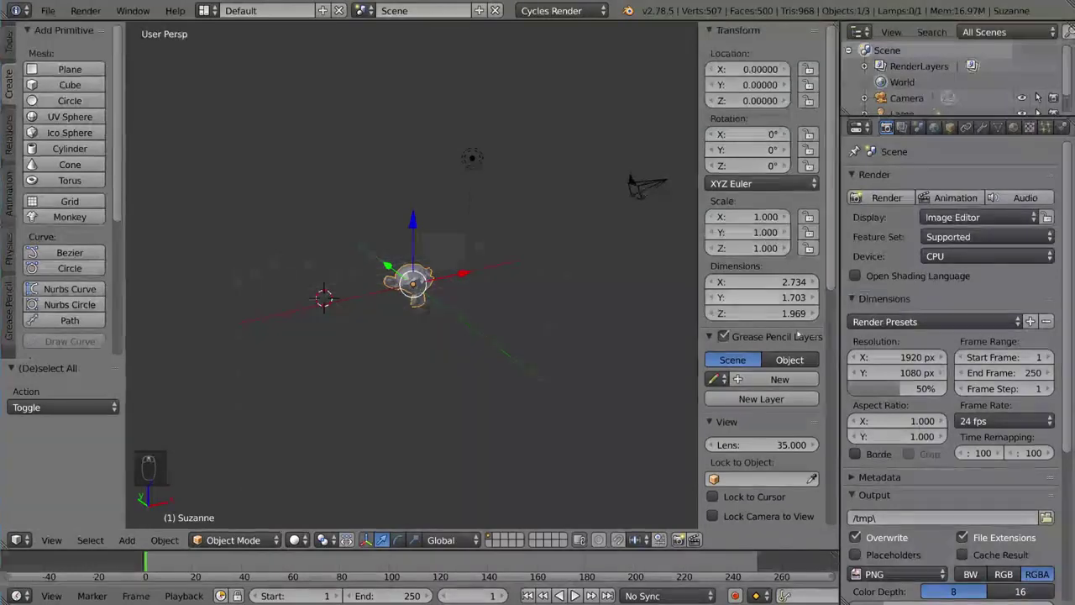
{"action": "scroll", "coordinate": [800, 304], "scroll_direction": "down", "scroll_amount": 5}
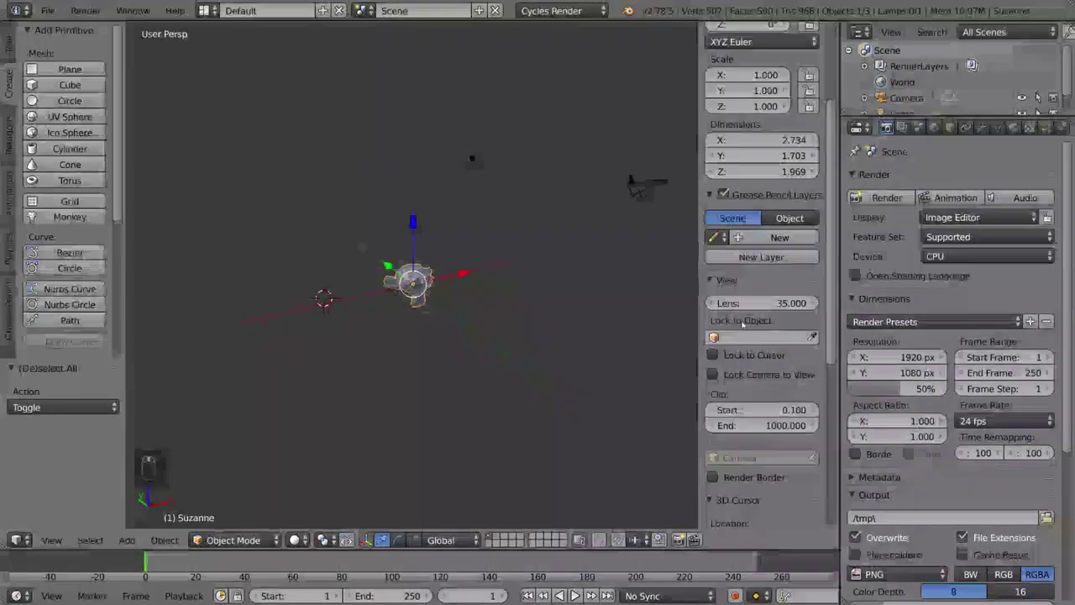
{"action": "scroll", "coordinate": [789, 315], "scroll_direction": "down", "scroll_amount": 5}
{"action": "scroll", "coordinate": [761, 367], "scroll_direction": "up", "scroll_amount": 6}
{"action": "scroll", "coordinate": [762, 278], "scroll_direction": "down", "scroll_amount": 4}
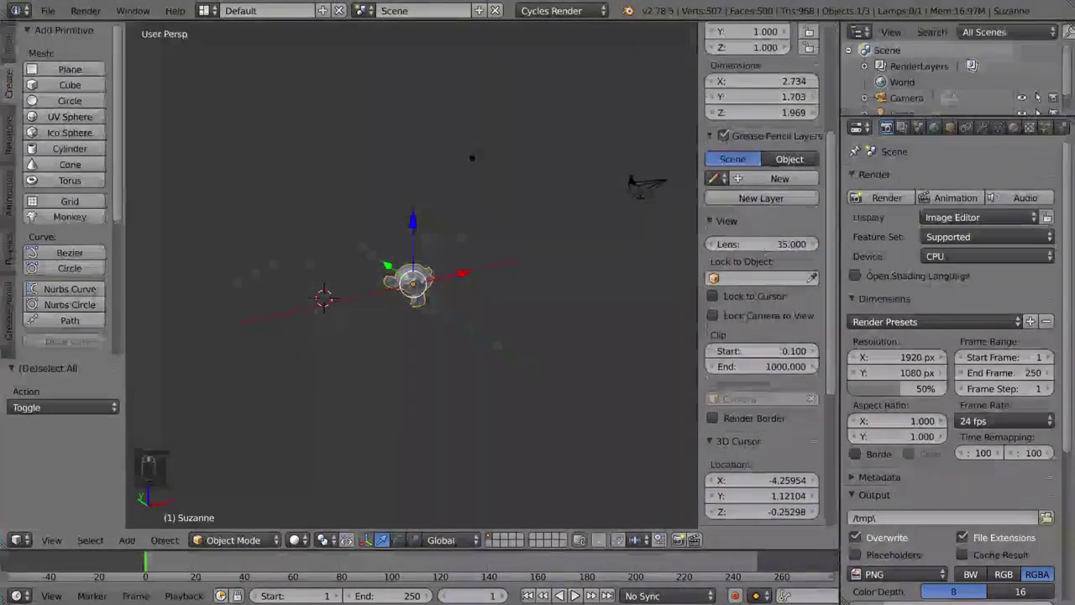
{"action": "scroll", "coordinate": [772, 465], "scroll_direction": "down", "scroll_amount": 5}
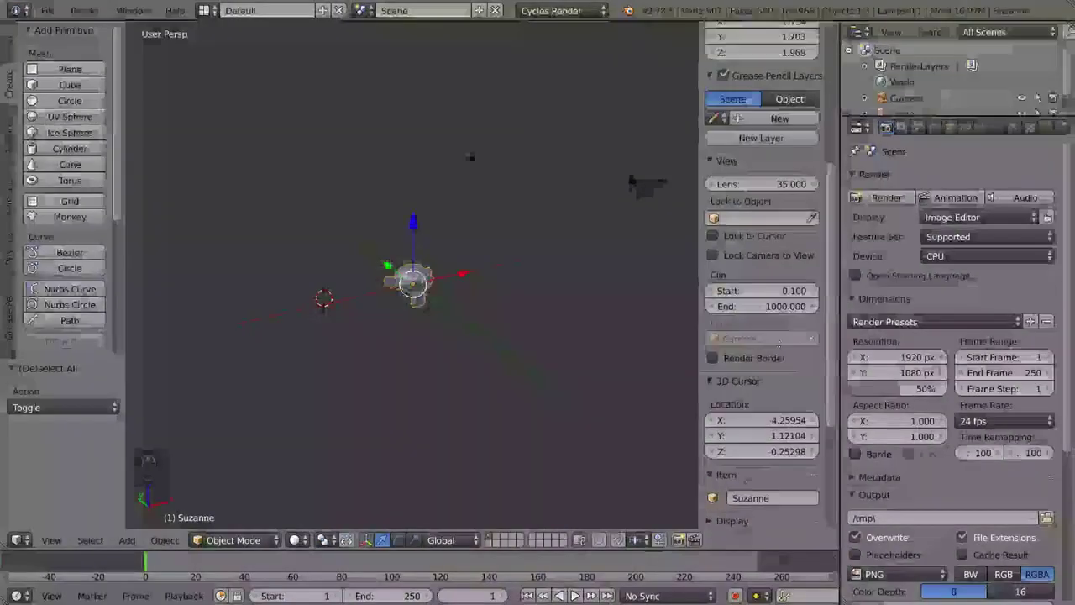
{"action": "scroll", "coordinate": [773, 464], "scroll_direction": "up", "scroll_amount": 6}
{"action": "scroll", "coordinate": [949, 252], "scroll_direction": "down", "scroll_amount": 5}
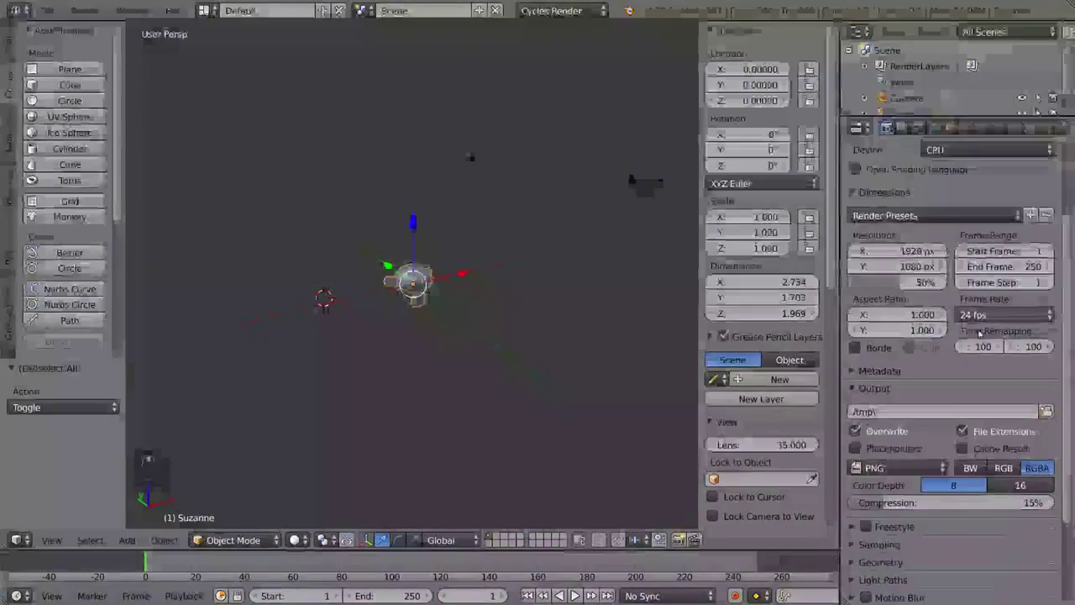
{"action": "scroll", "coordinate": [949, 252], "scroll_direction": "up", "scroll_amount": 5}
{"action": "scroll", "coordinate": [949, 252], "scroll_direction": "down", "scroll_amount": 2}
{"action": "scroll", "coordinate": [961, 278], "scroll_direction": "down", "scroll_amount": 5}
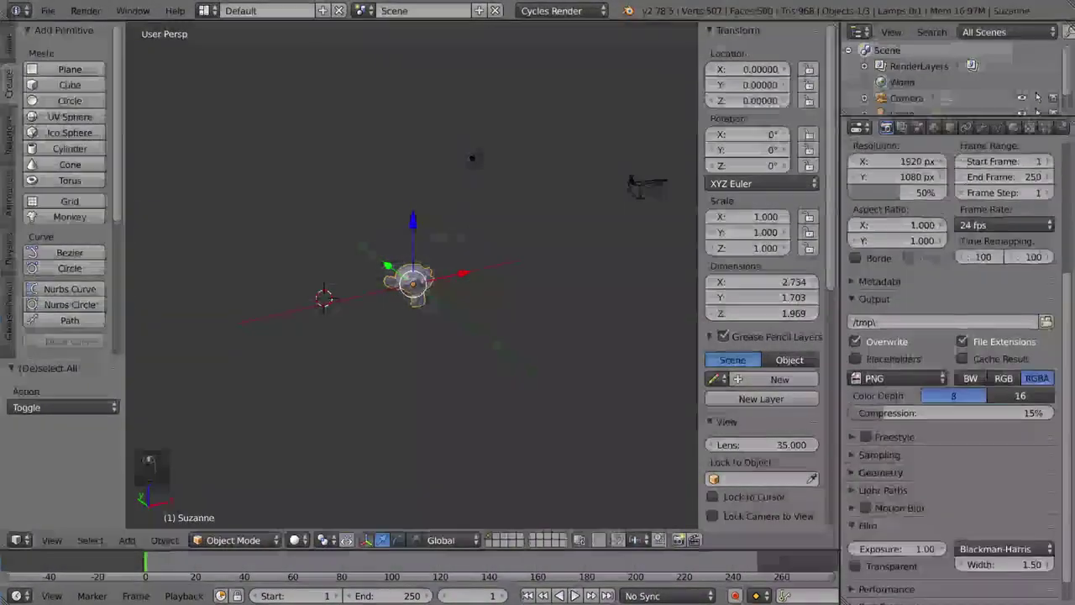
{"action": "scroll", "coordinate": [960, 278], "scroll_direction": "up", "scroll_amount": 6}
{"action": "scroll", "coordinate": [961, 278], "scroll_direction": "down", "scroll_amount": 2}
{"action": "scroll", "coordinate": [964, 203], "scroll_direction": "up", "scroll_amount": 4}
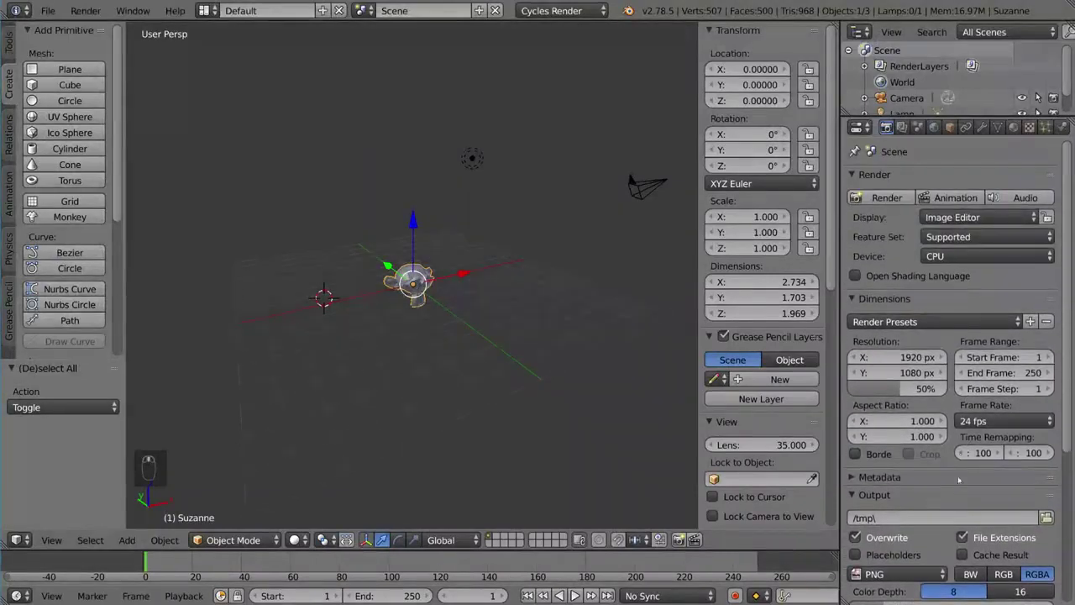
{"action": "left_click", "coordinate": [950, 127]}
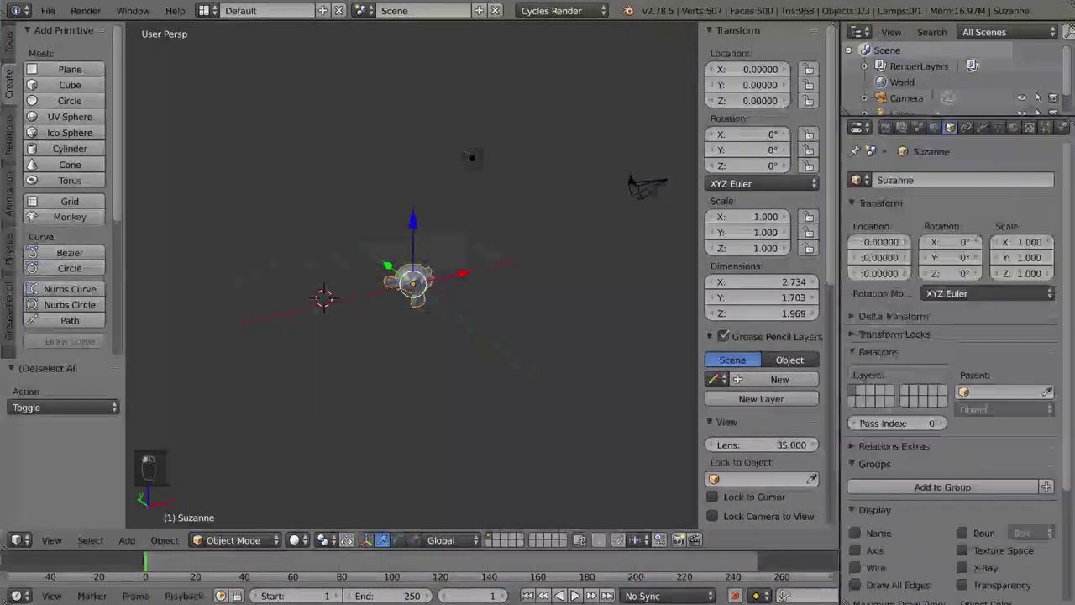
{"action": "left_click", "coordinate": [918, 126]}
{"action": "left_click", "coordinate": [901, 126]}
{"action": "left_click", "coordinate": [886, 126]}
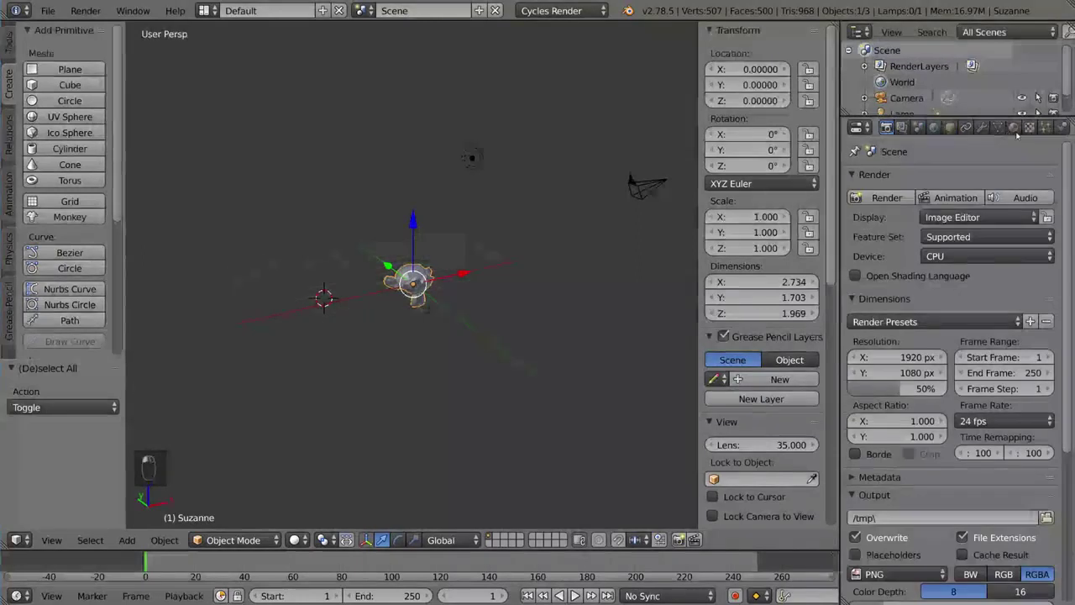